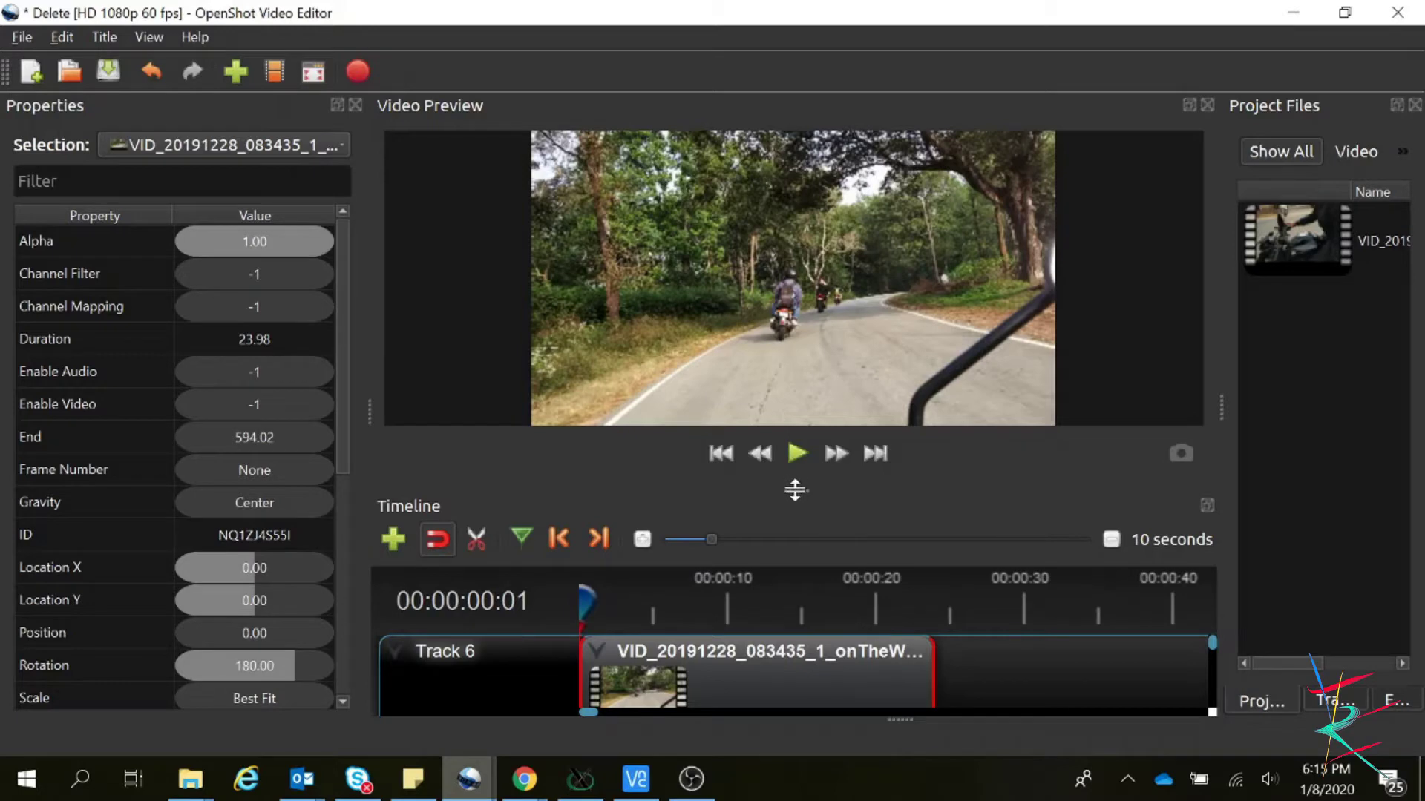
Enlarge the timeline to reveal Track 5 and widen the project files panel.
left_click_drag(794, 486, 792, 541)
left_click_drag(793, 491, 816, 475)
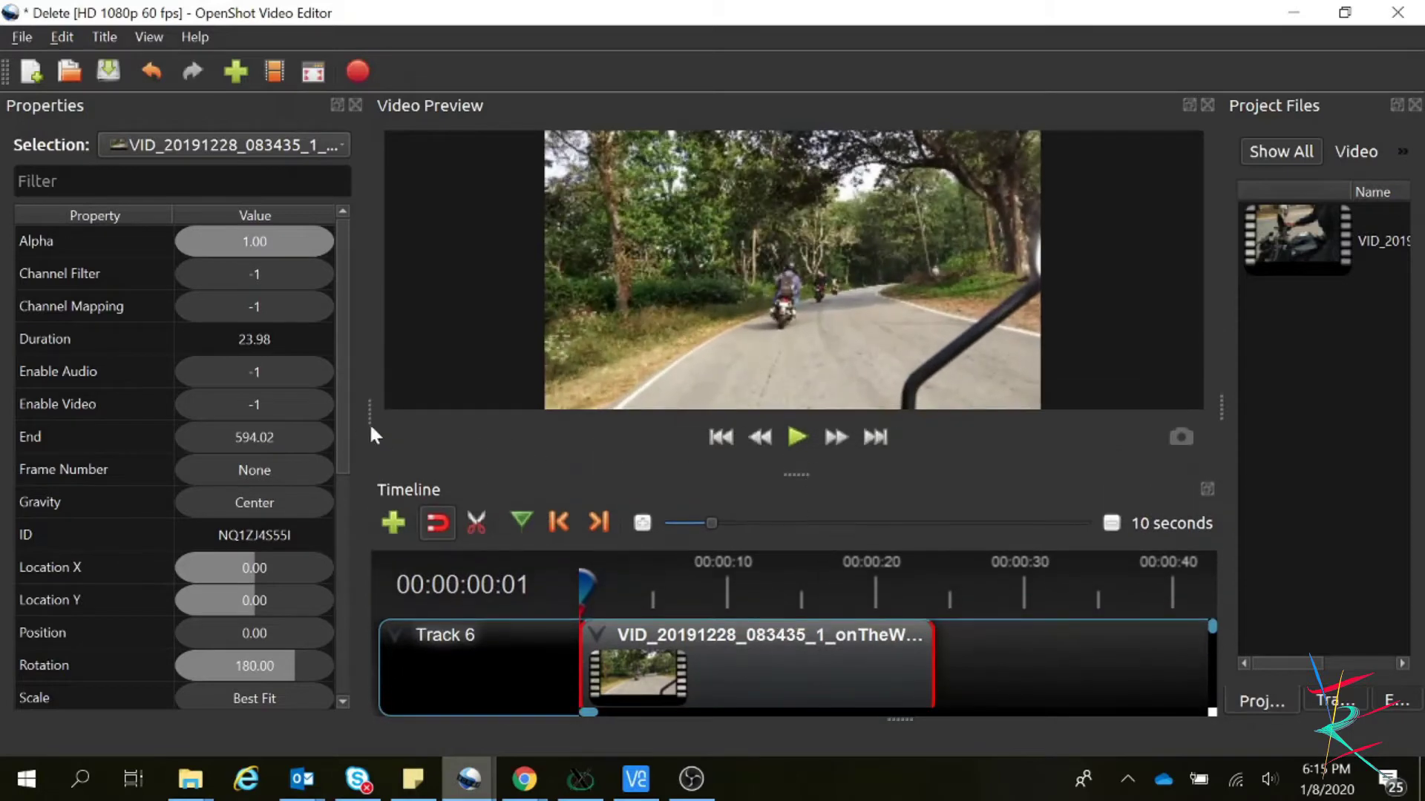
mouse_move(779, 661)
left_mouse_down()
mouse_move(938, 668)
mouse_move(781, 678)
left_mouse_up()
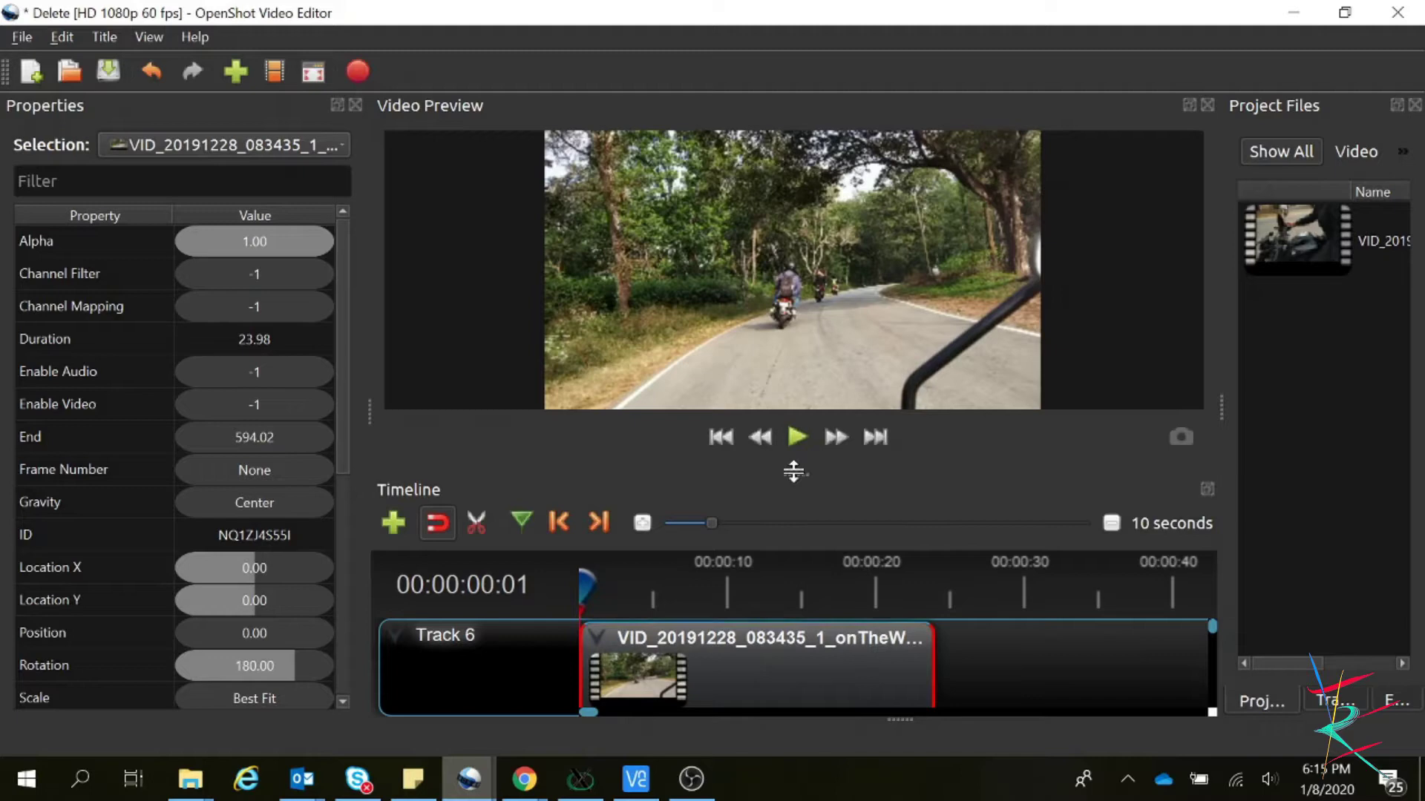
left_click_drag(796, 475, 794, 386)
left_click_drag(1218, 403, 1002, 407)
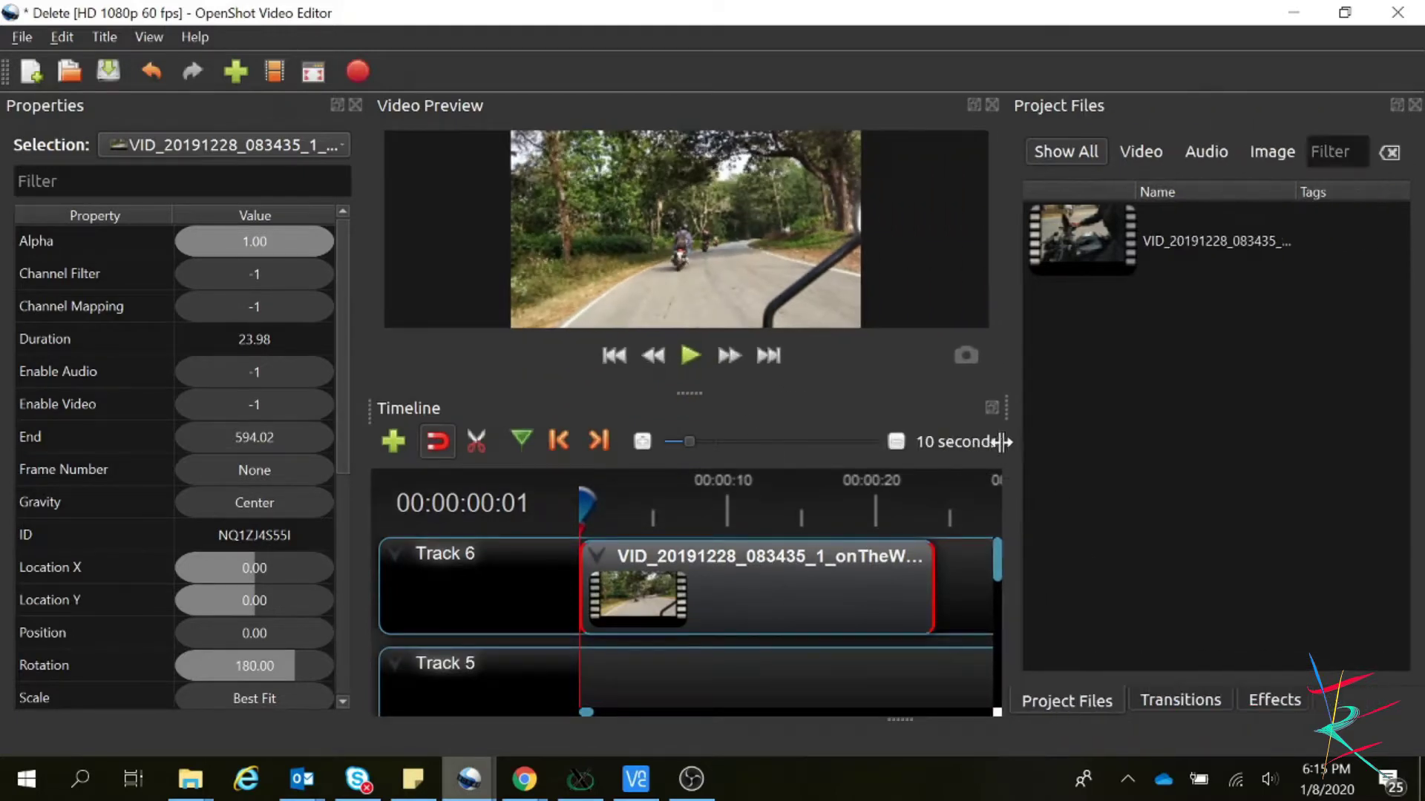
Apply the Bars effect from the effects library to the road clip.
left_click(1268, 698)
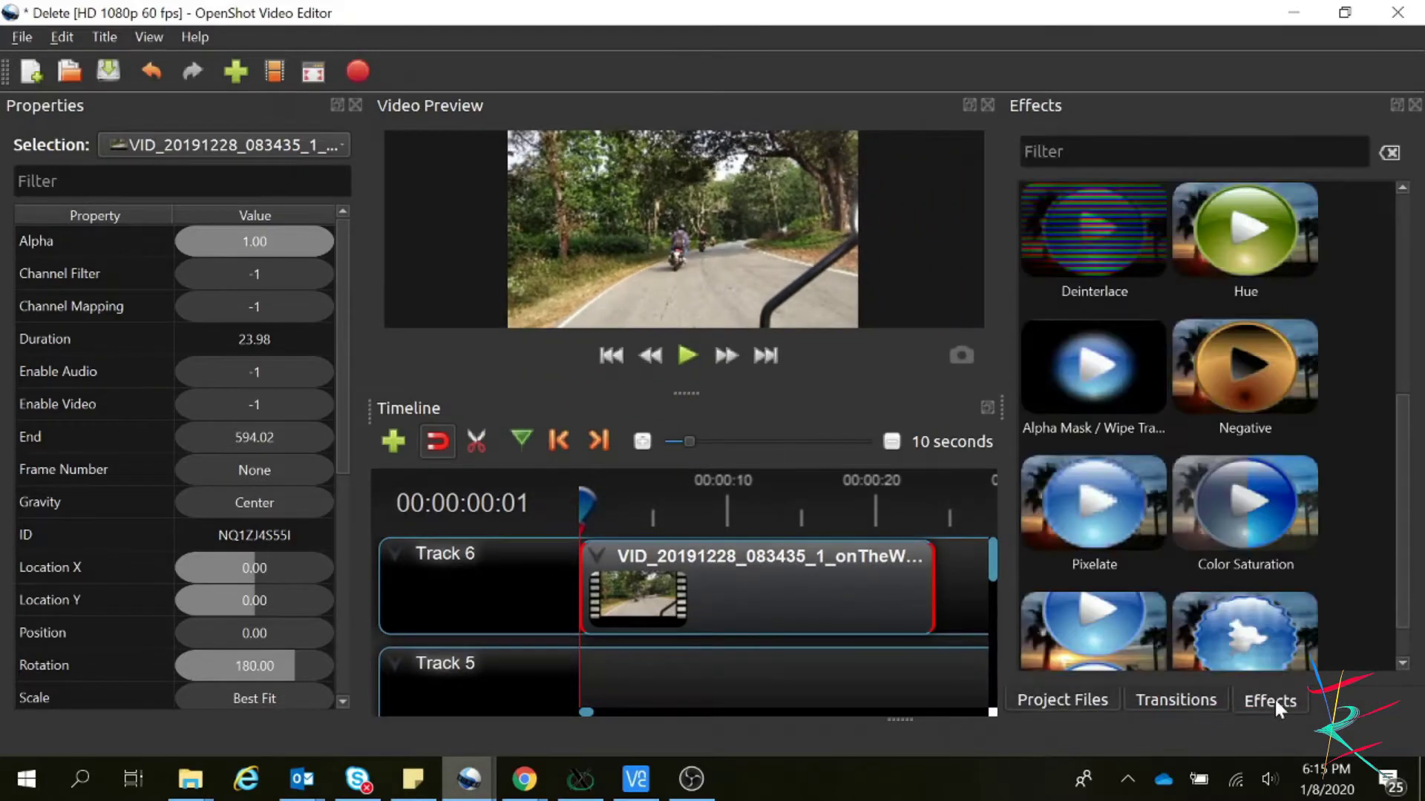
scroll(1222, 448, "up", 3)
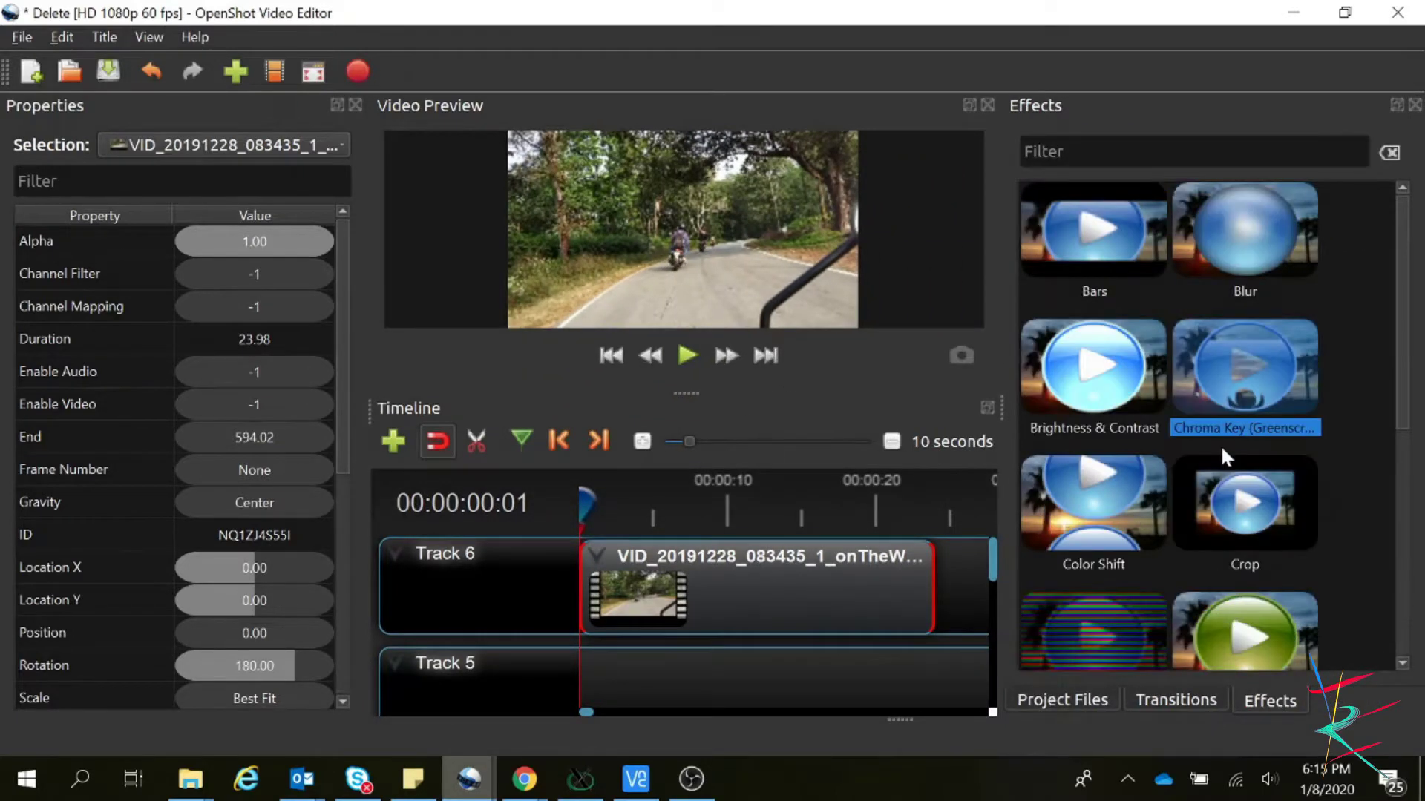
left_click(1111, 253)
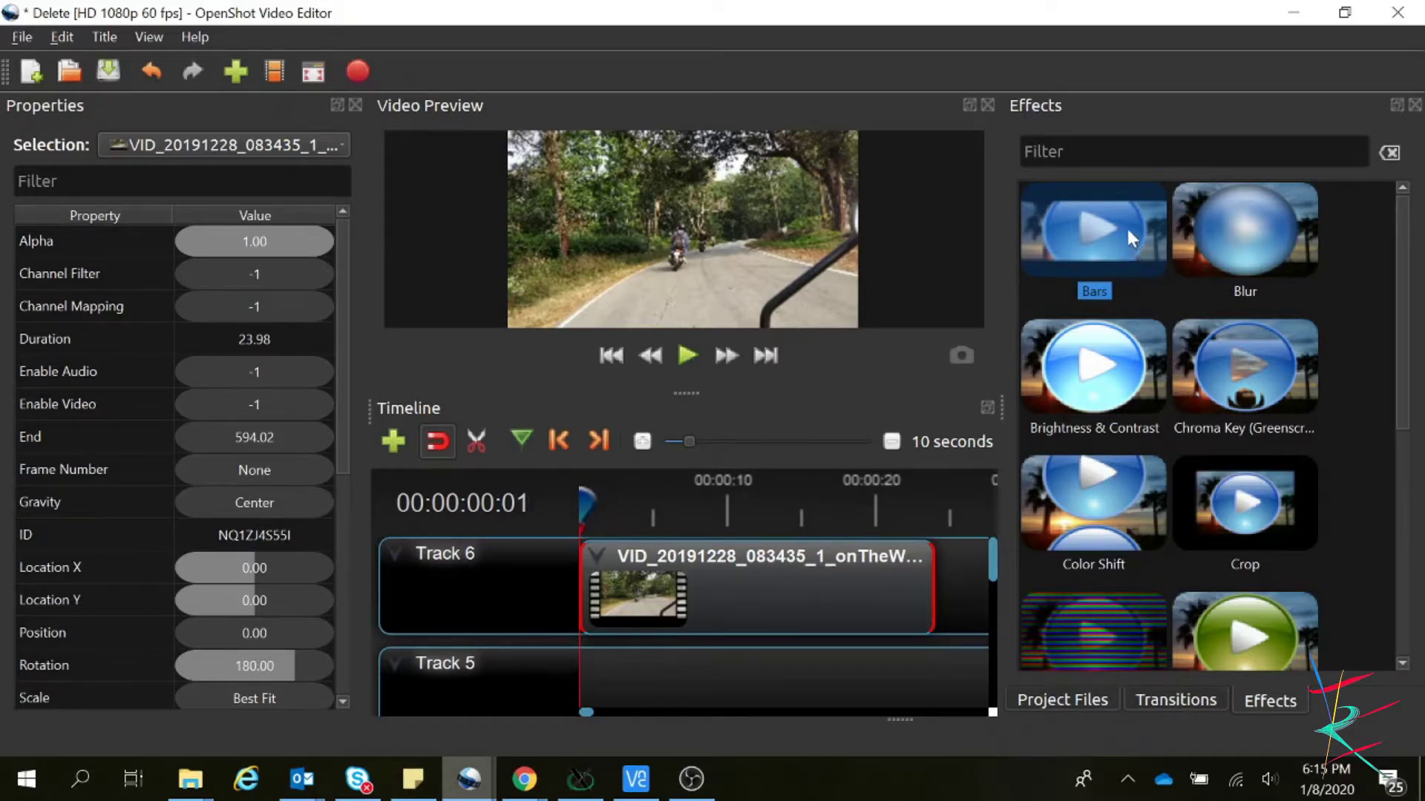
left_click_drag(1125, 226, 689, 571)
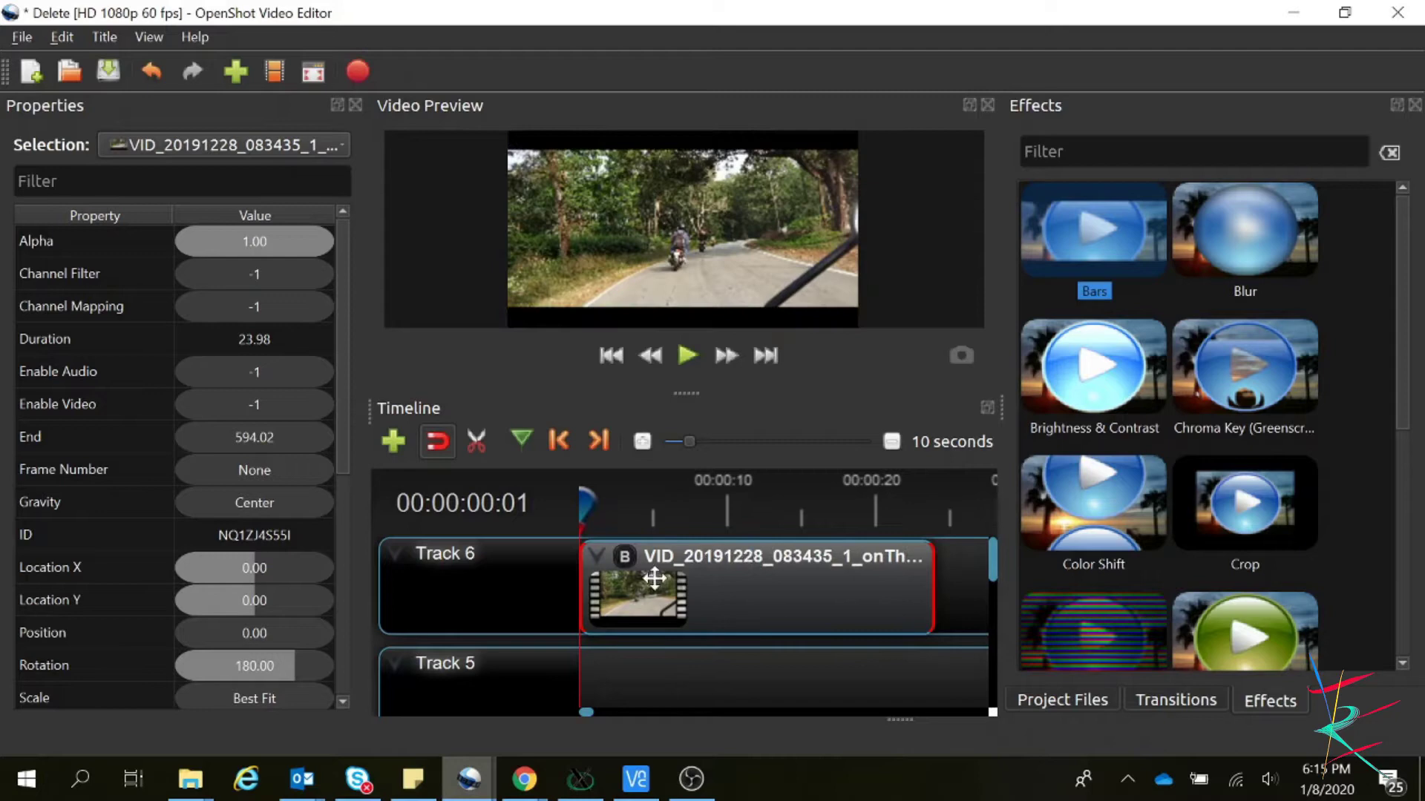
Set the Bars effect's Bottom Size and Top Size to 0.08.
left_click(625, 559)
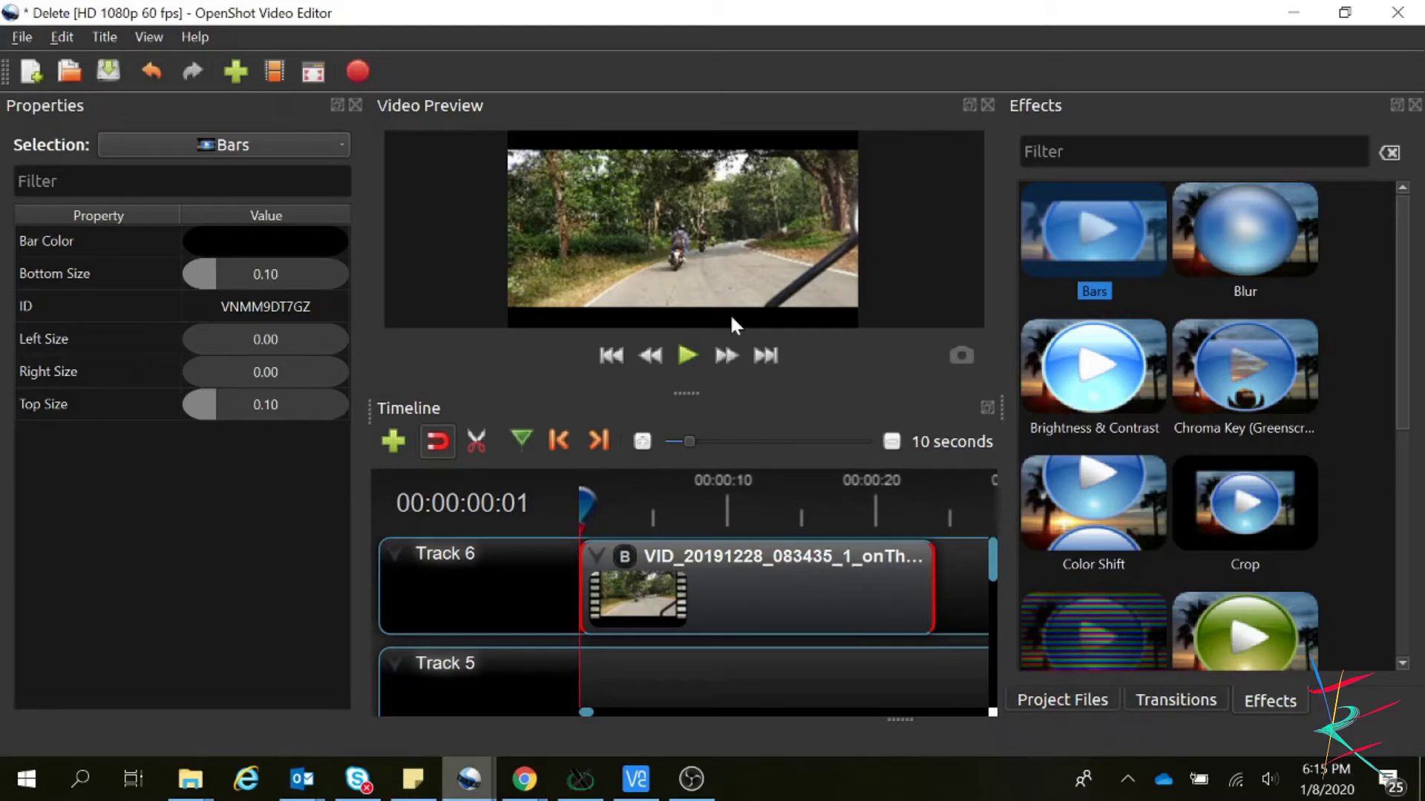
left_click_drag(684, 393, 684, 477)
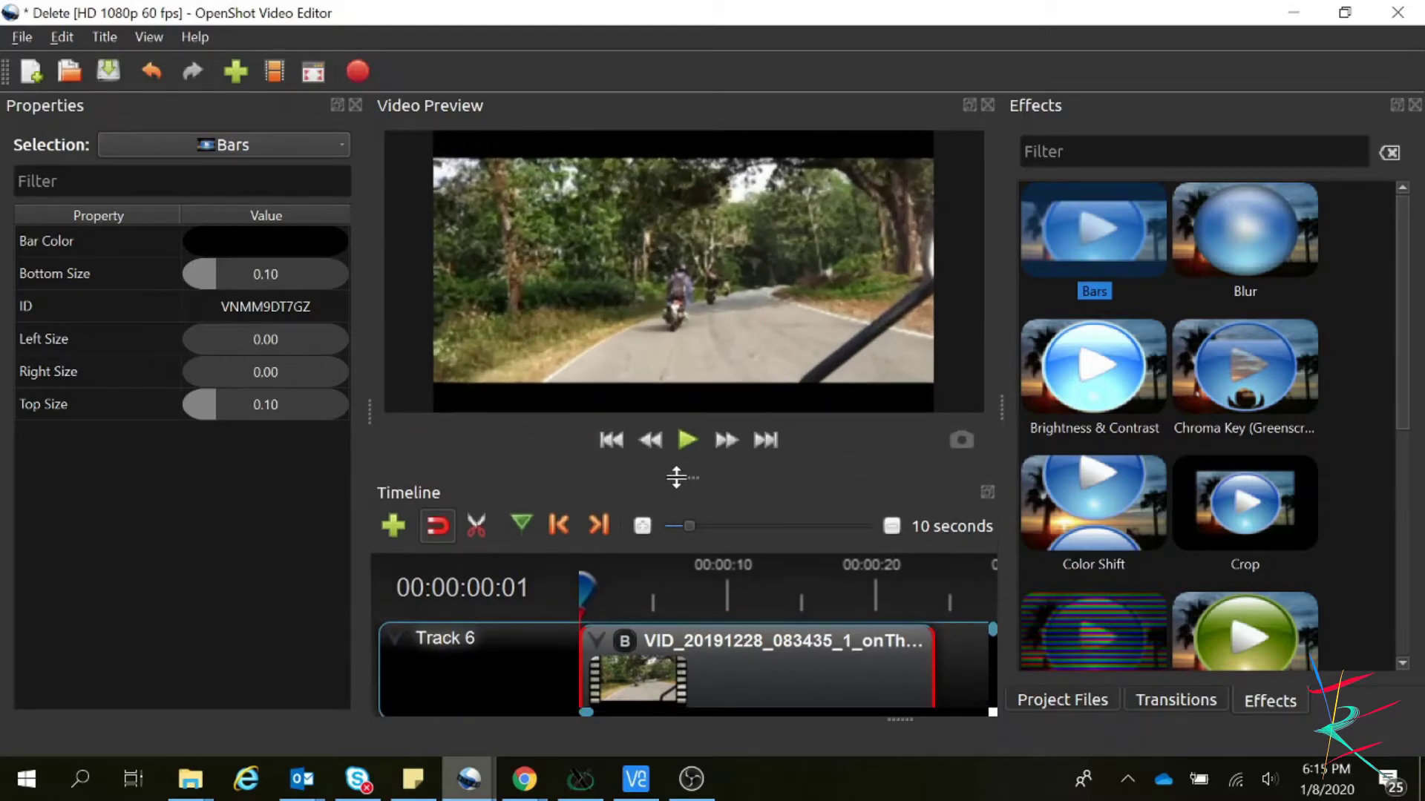
left_click_drag(213, 275, 209, 275)
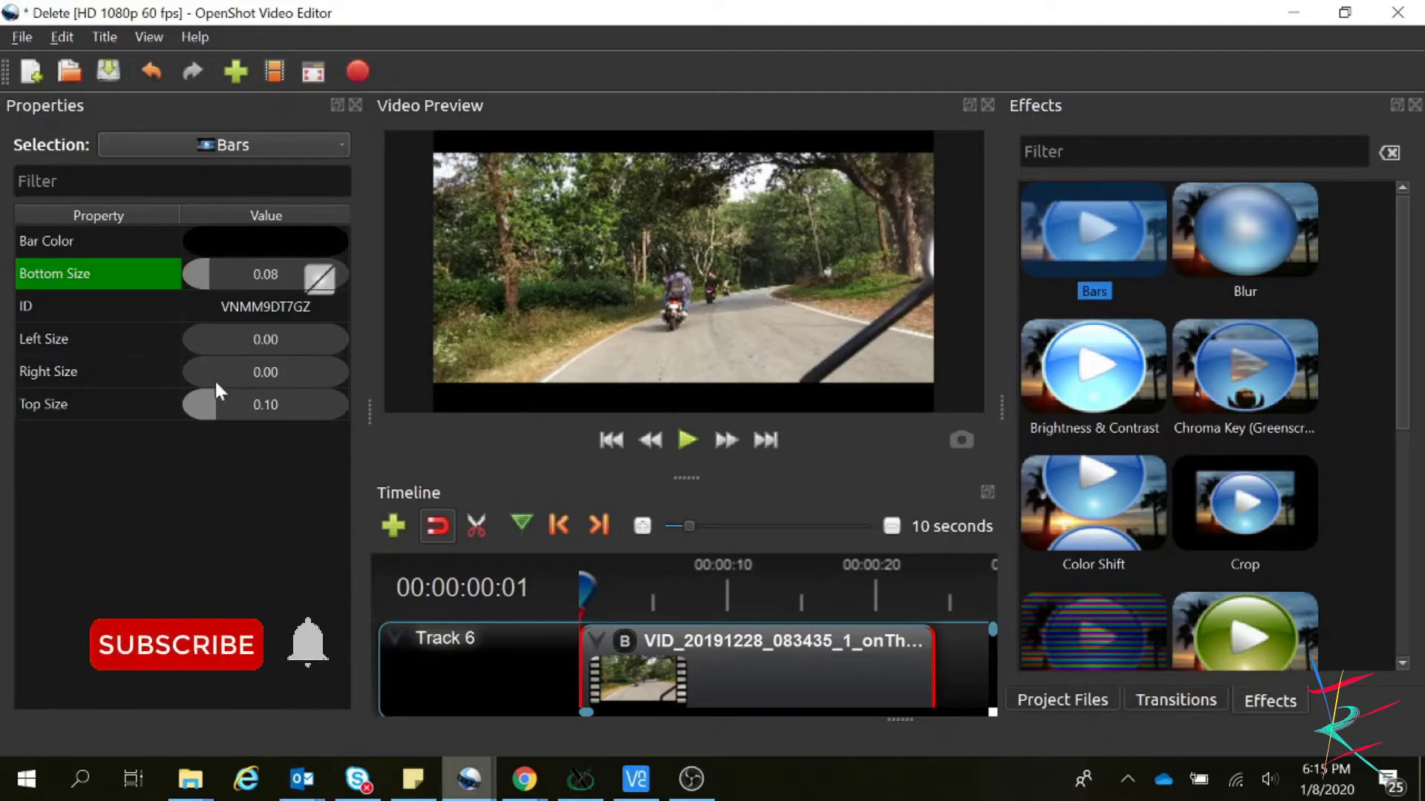
left_click(216, 408)
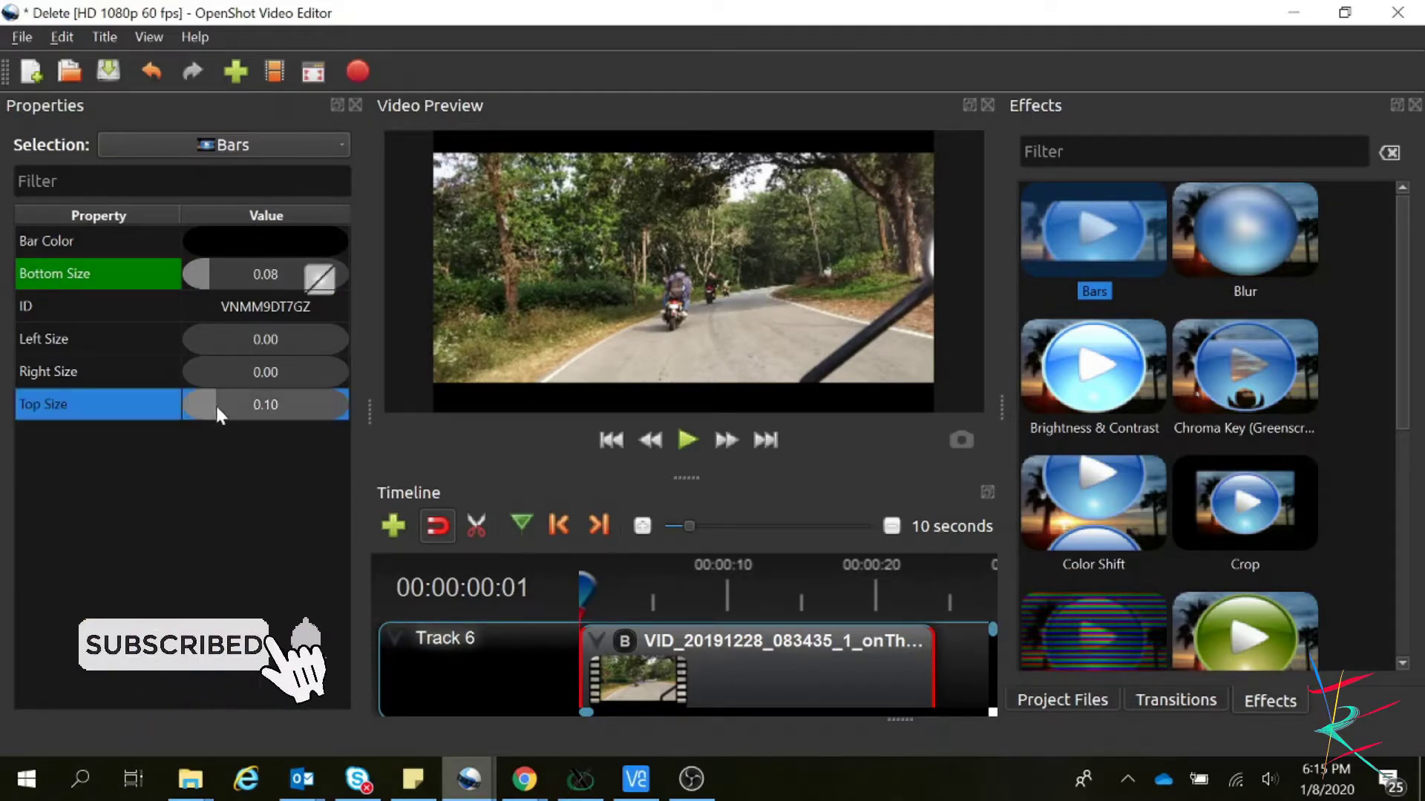
left_click_drag(216, 406, 209, 410)
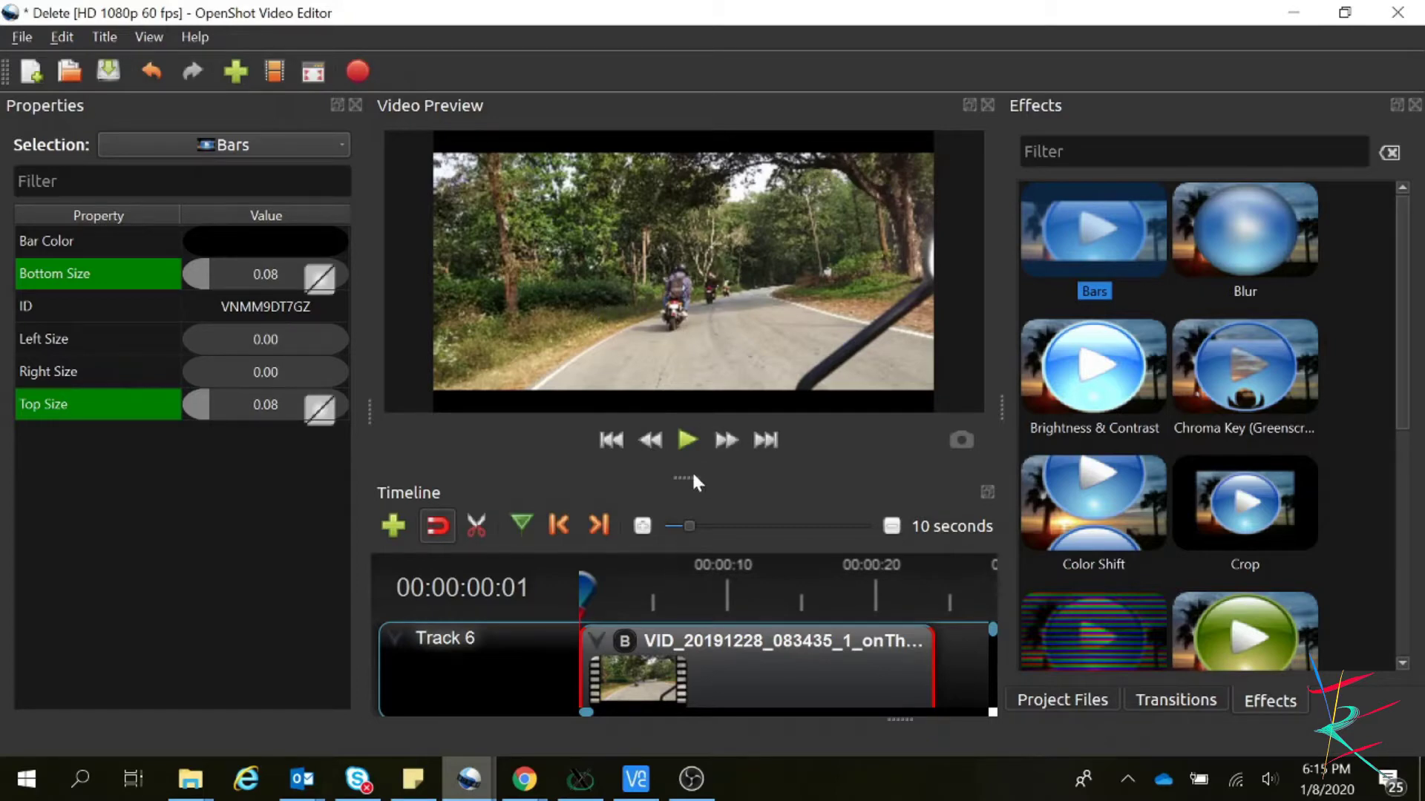
left_click_drag(686, 477, 683, 408)
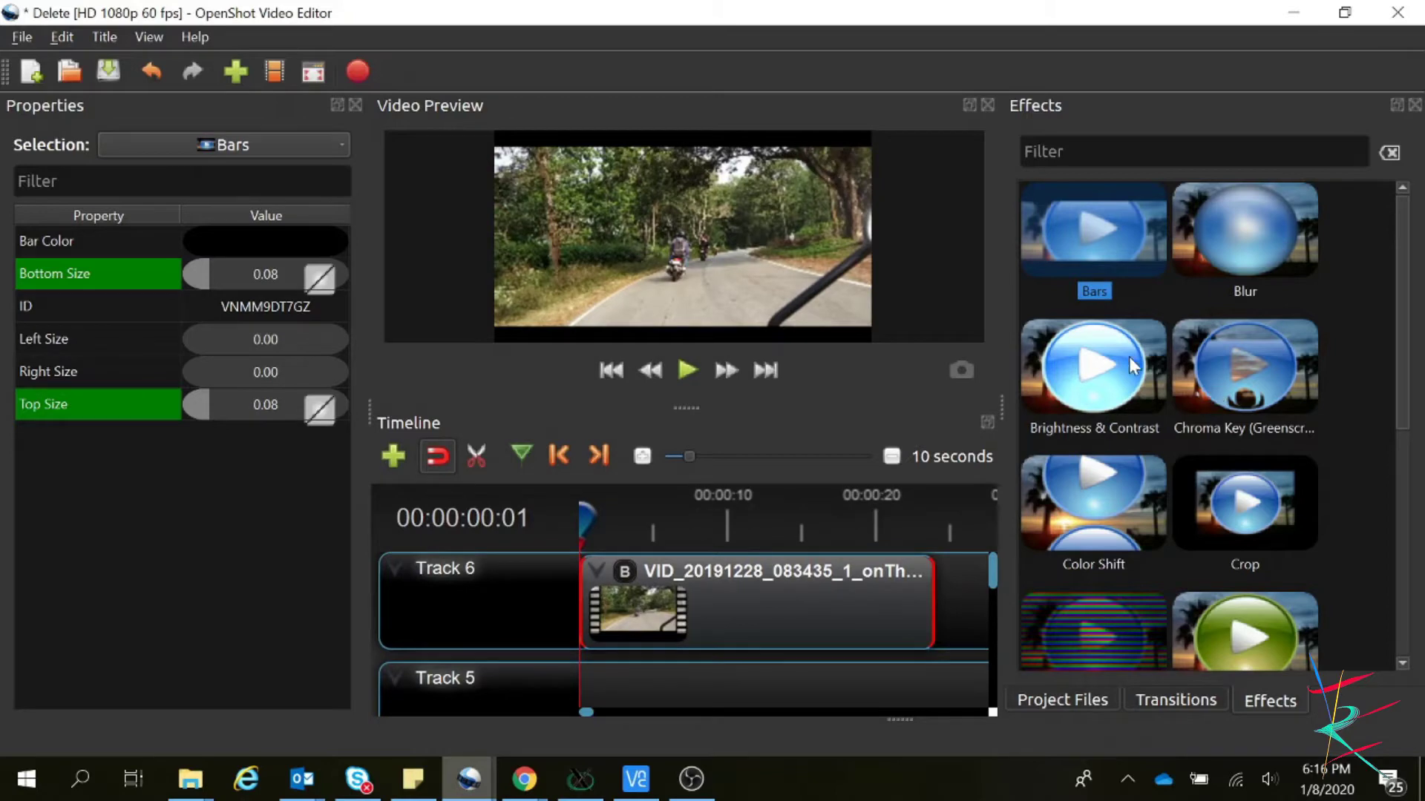
scroll(1197, 378, "down", 4)
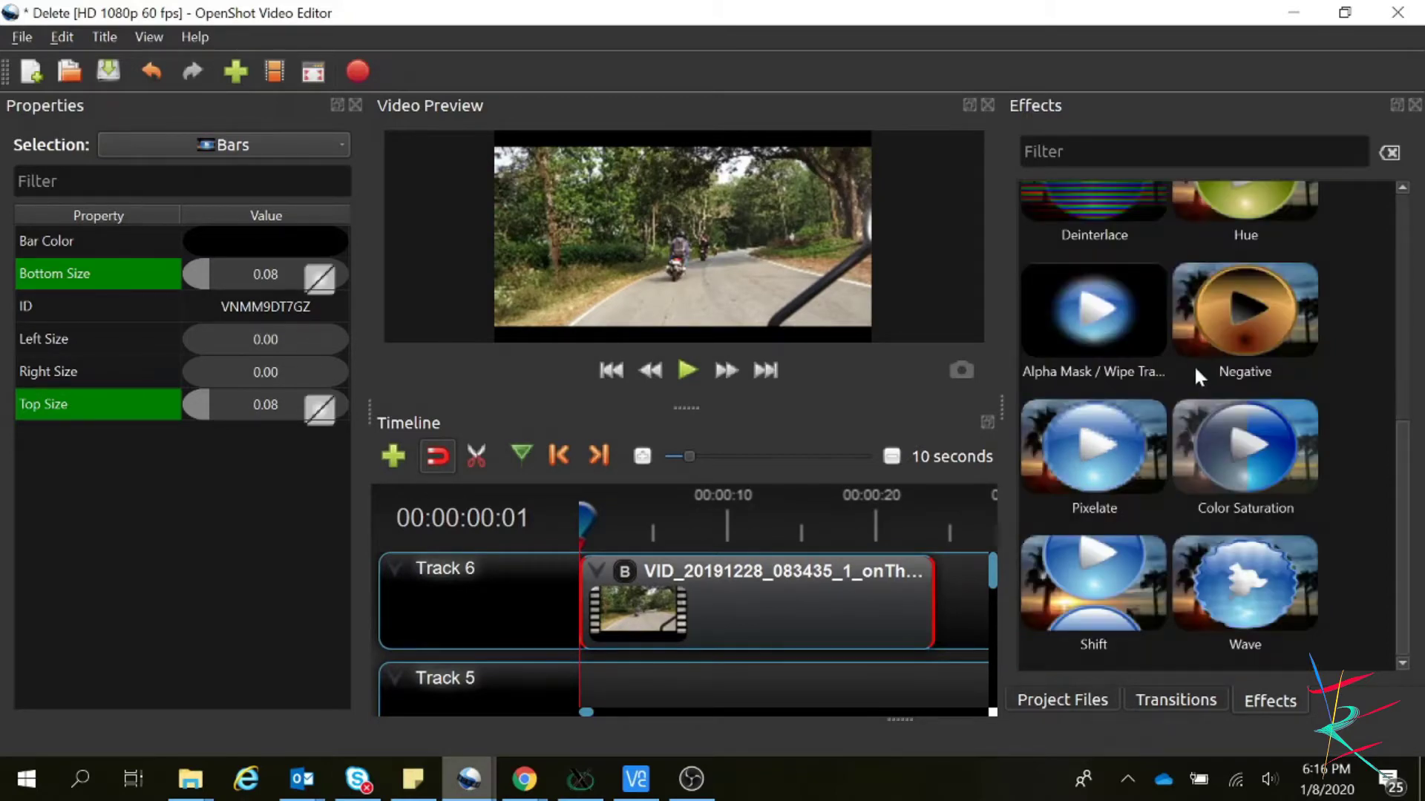
Apply the Color Saturation effect to the road clip.
left_click(1193, 364)
left_click(1263, 465)
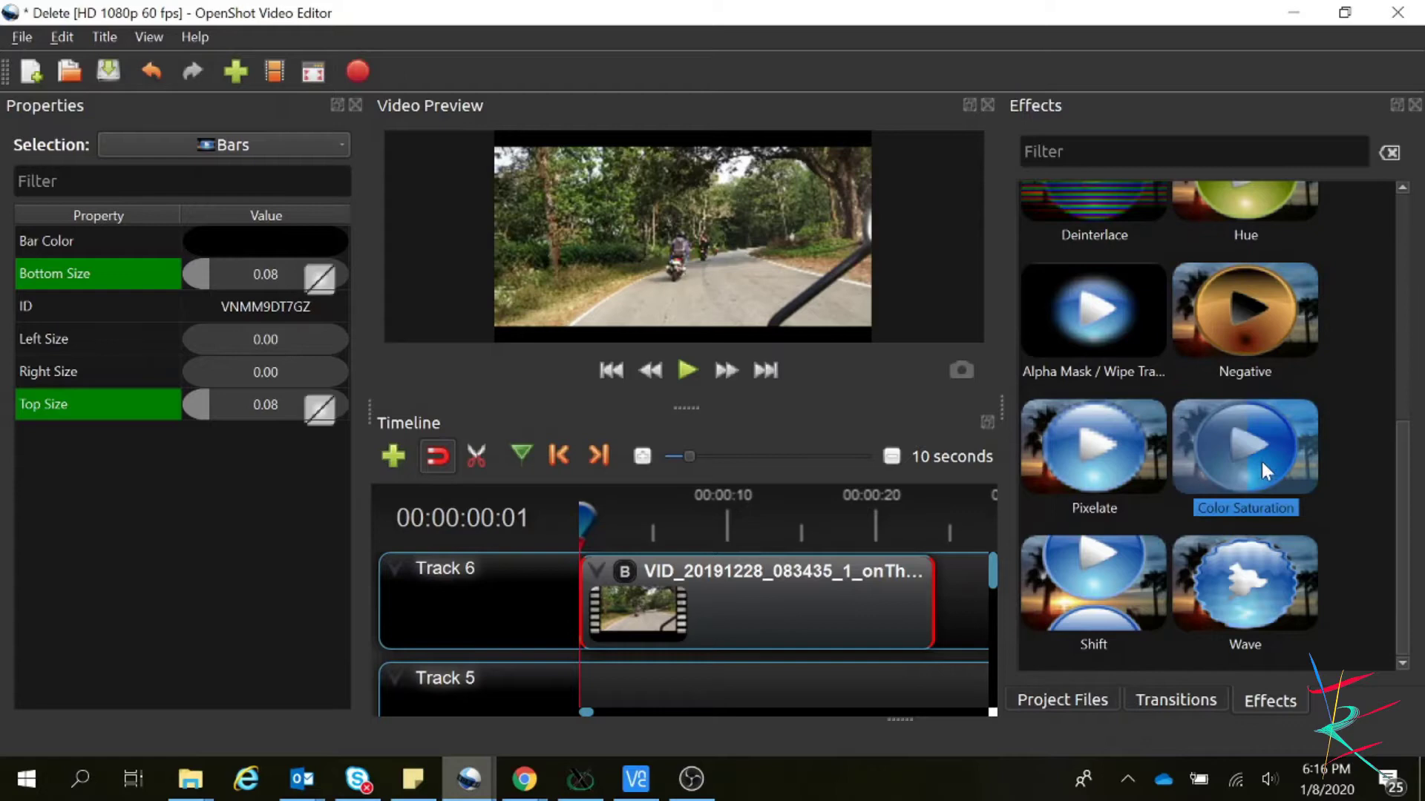
left_click_drag(1261, 460, 687, 588)
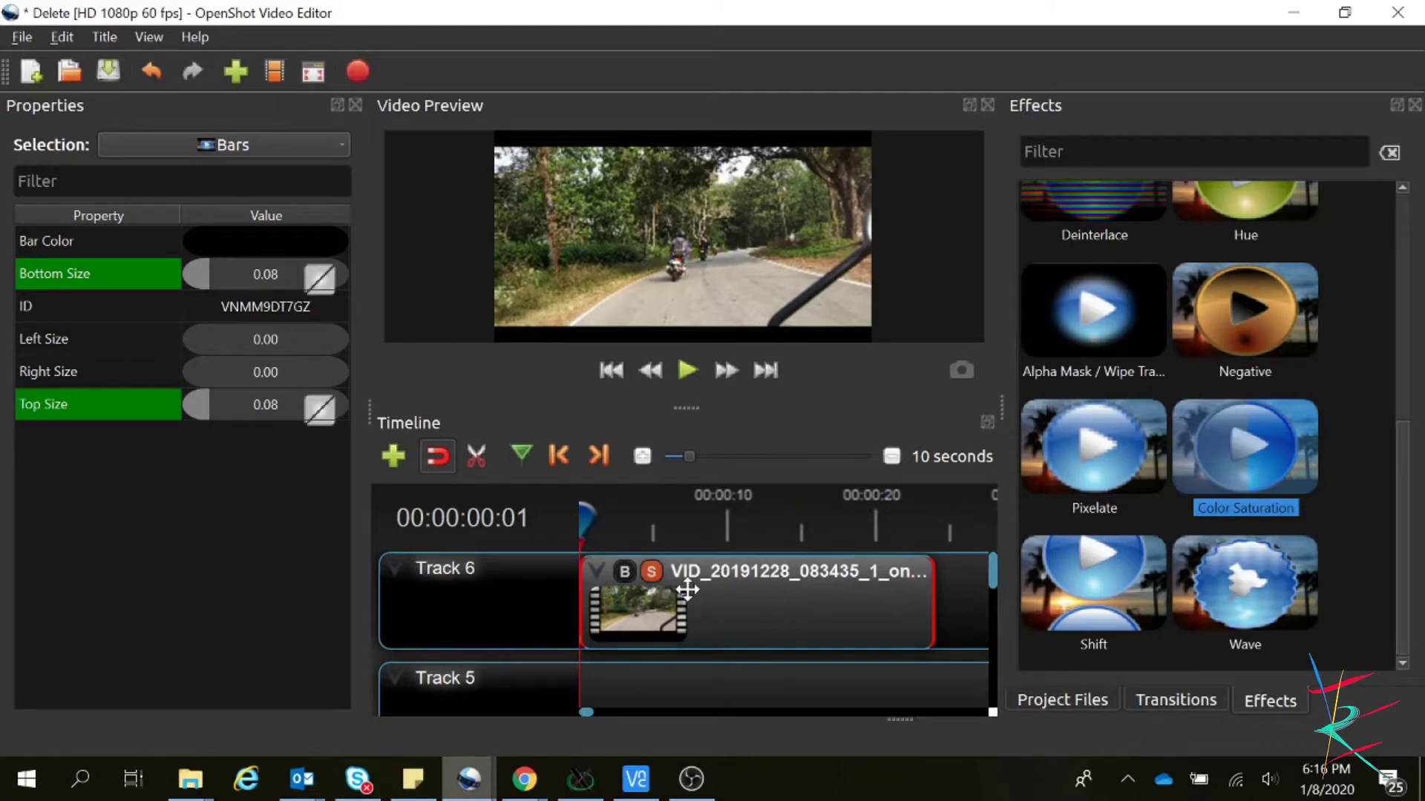
Raise the effect's Saturation to 1.77 and play the clip to preview the colours.
left_click(651, 572)
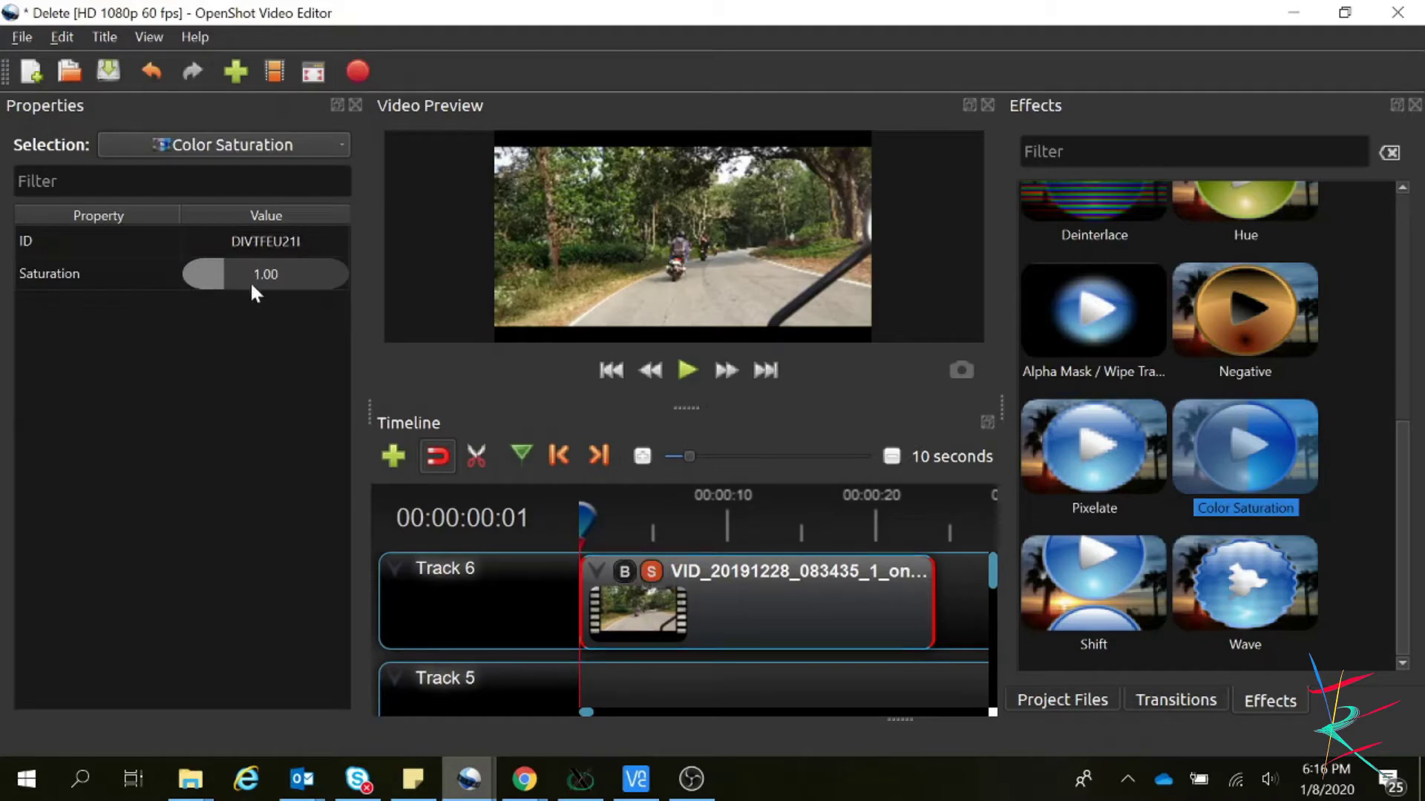
left_click_drag(222, 275, 229, 275)
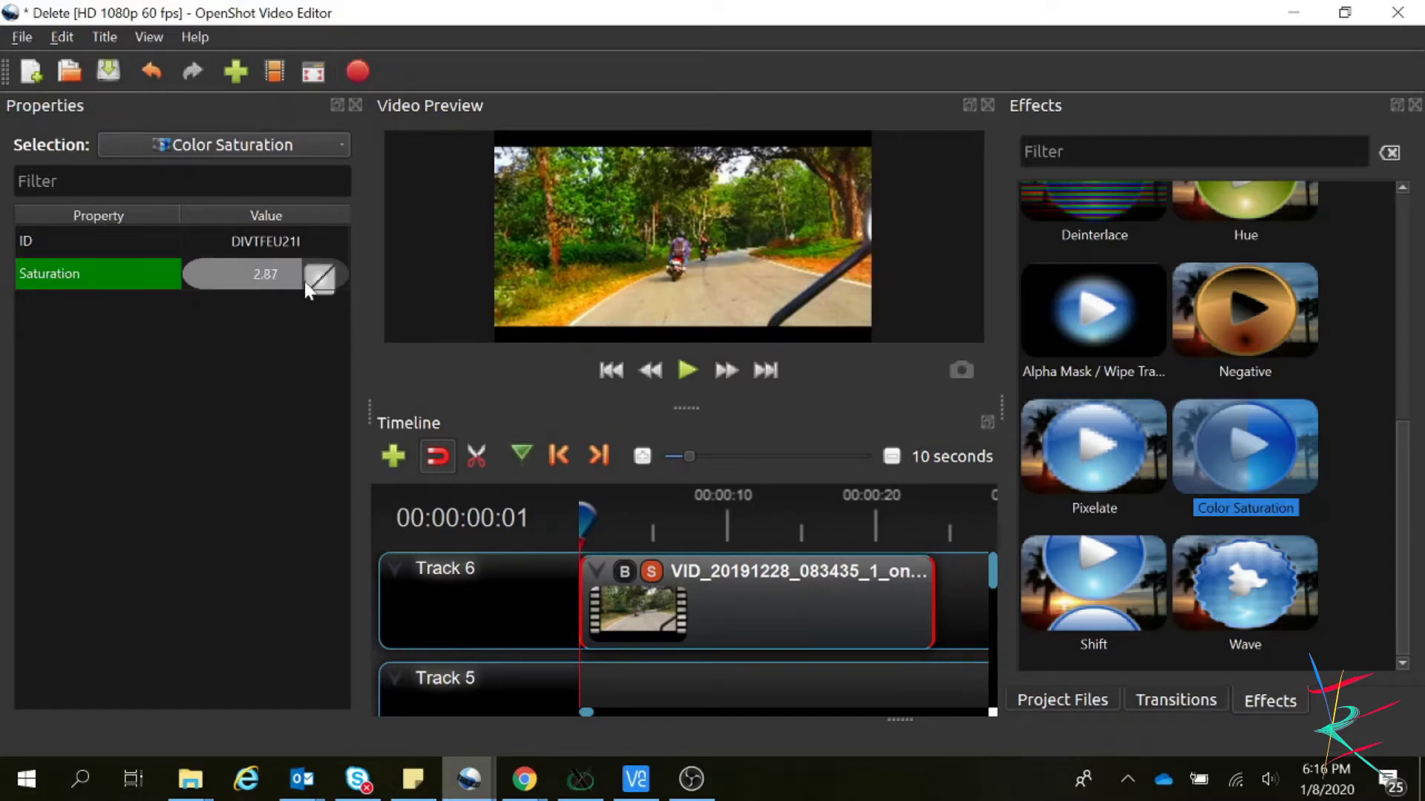
mouse_move(304, 284)
left_mouse_down()
mouse_move(341, 289)
mouse_move(313, 289)
left_mouse_up()
left_click(686, 369)
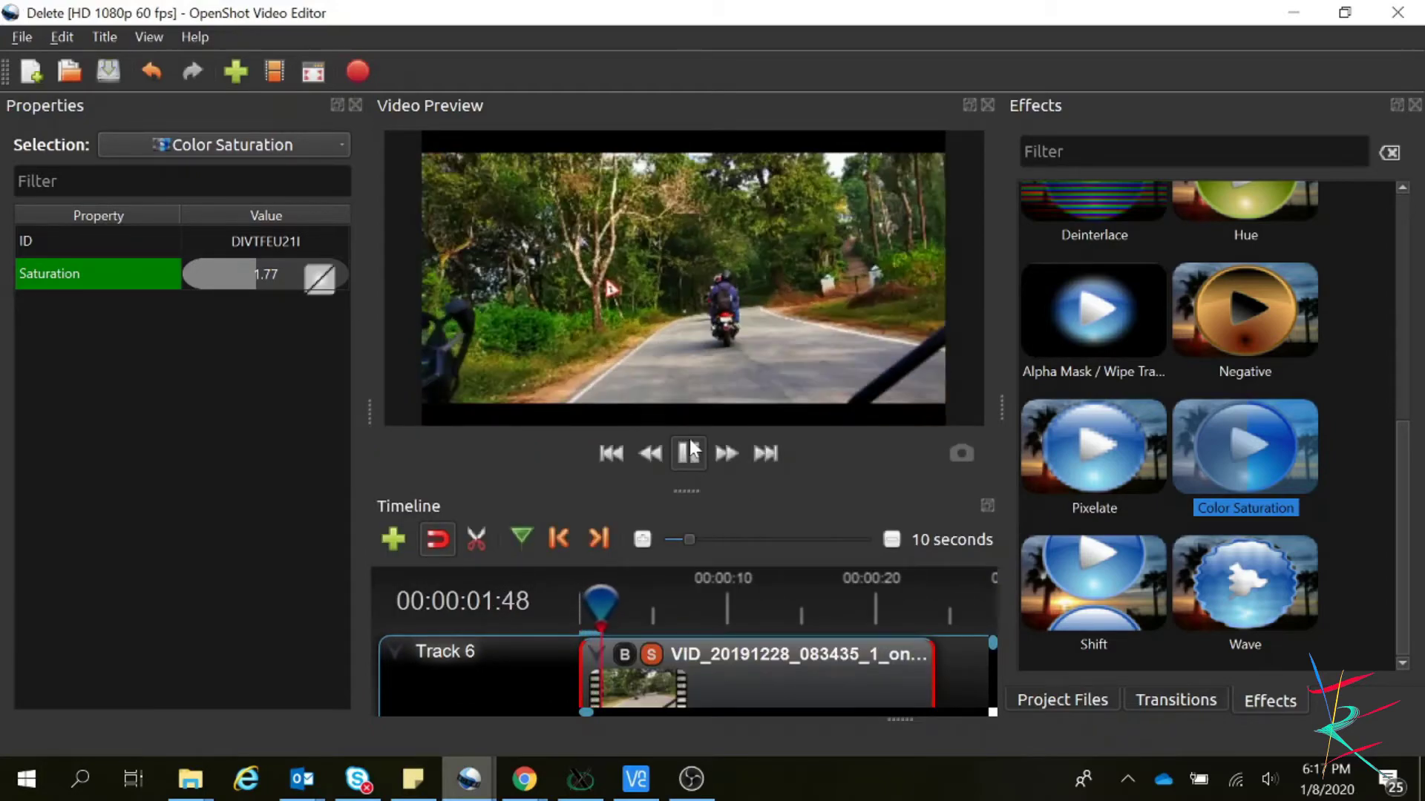
Pause playback and set the road clip's volume to Level 0% for the entire clip.
left_click(692, 457)
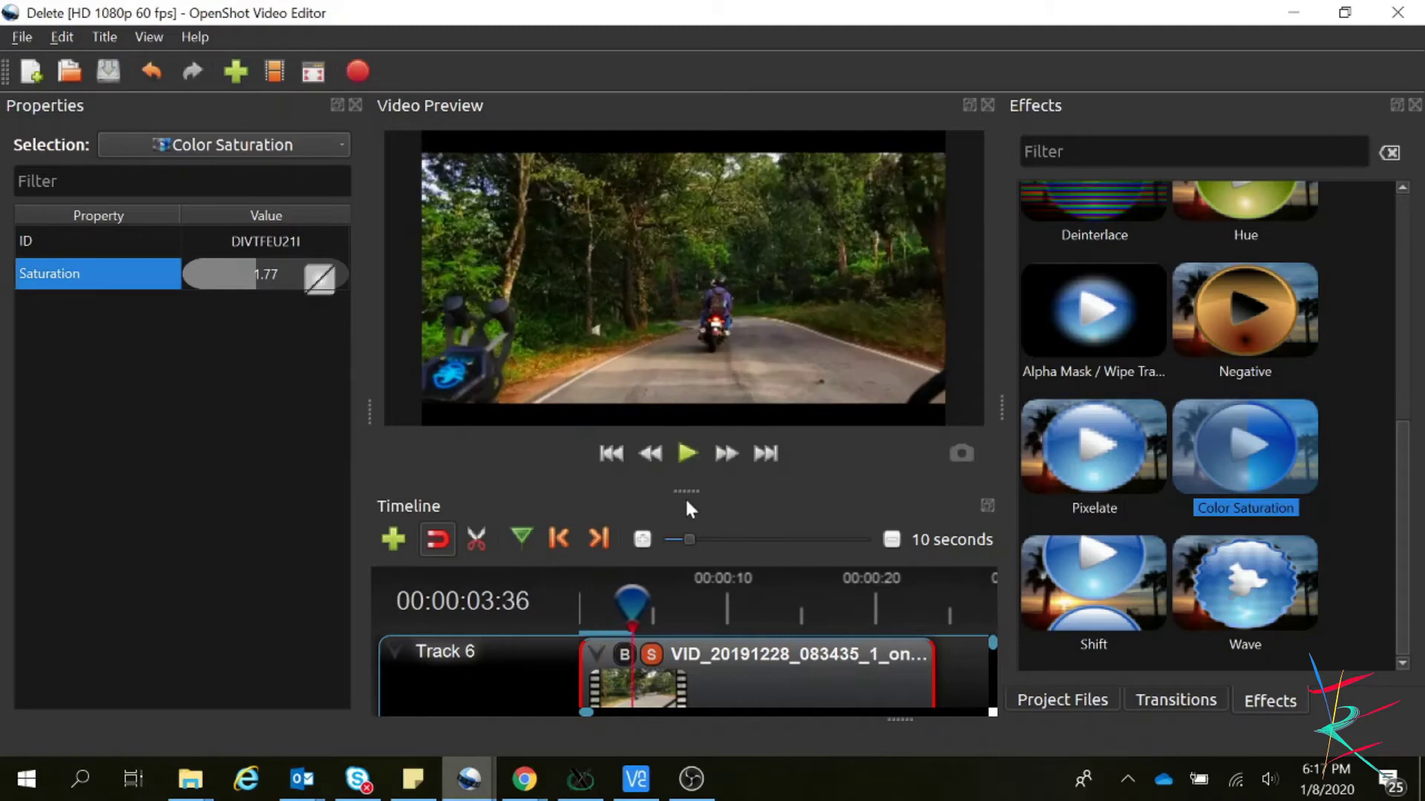
left_click_drag(686, 493, 686, 312)
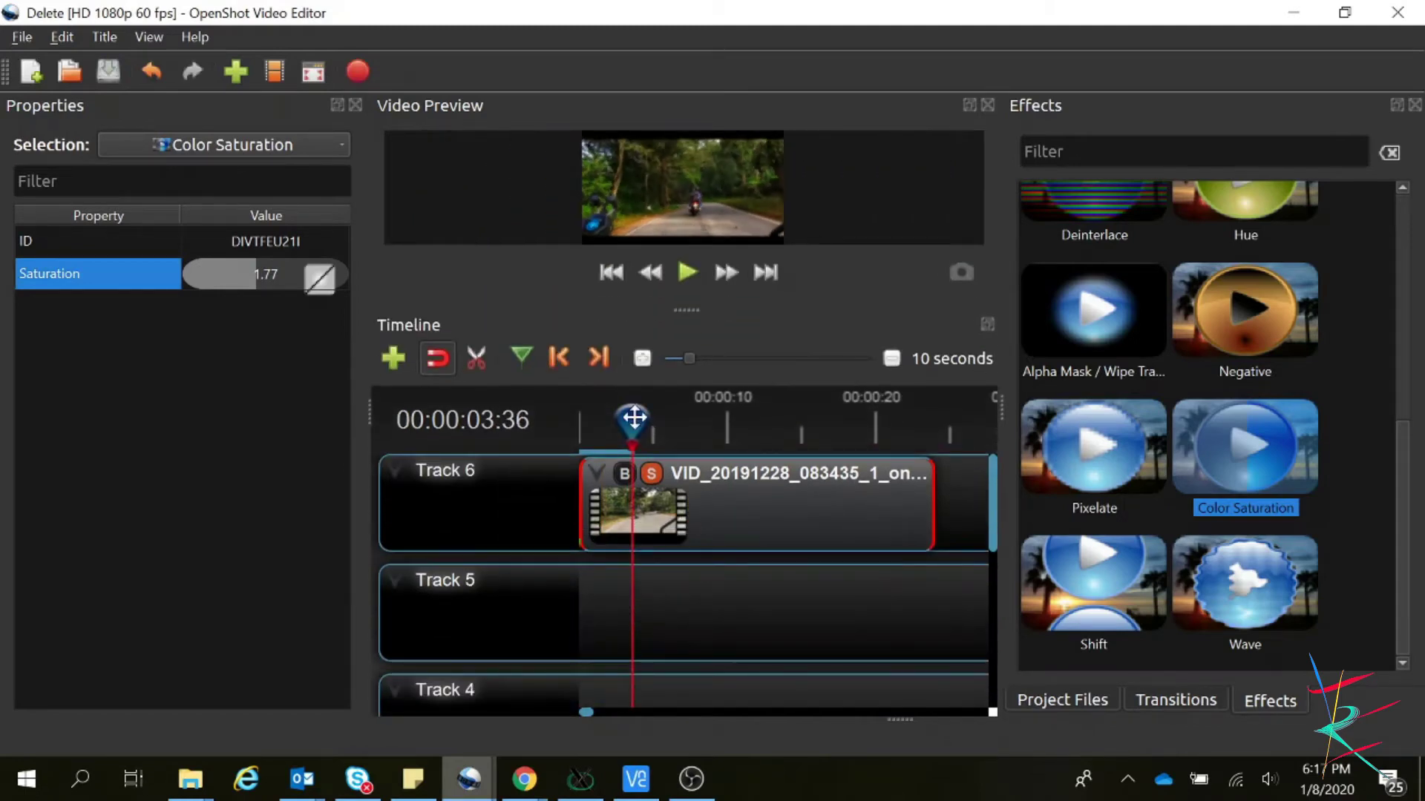
left_click_drag(633, 421, 565, 449)
right_click(788, 512)
mouse_move(891, 315)
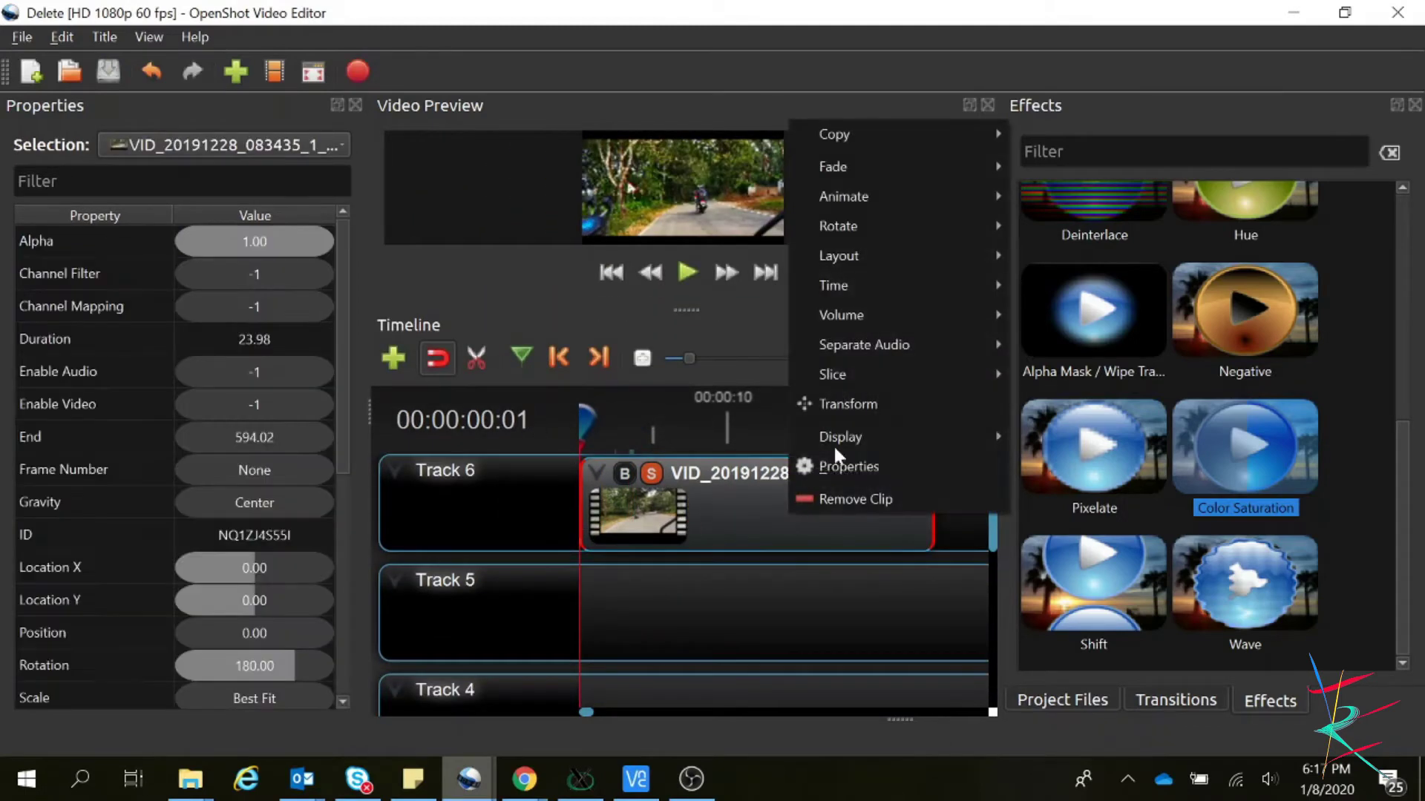
mouse_move(1073, 406)
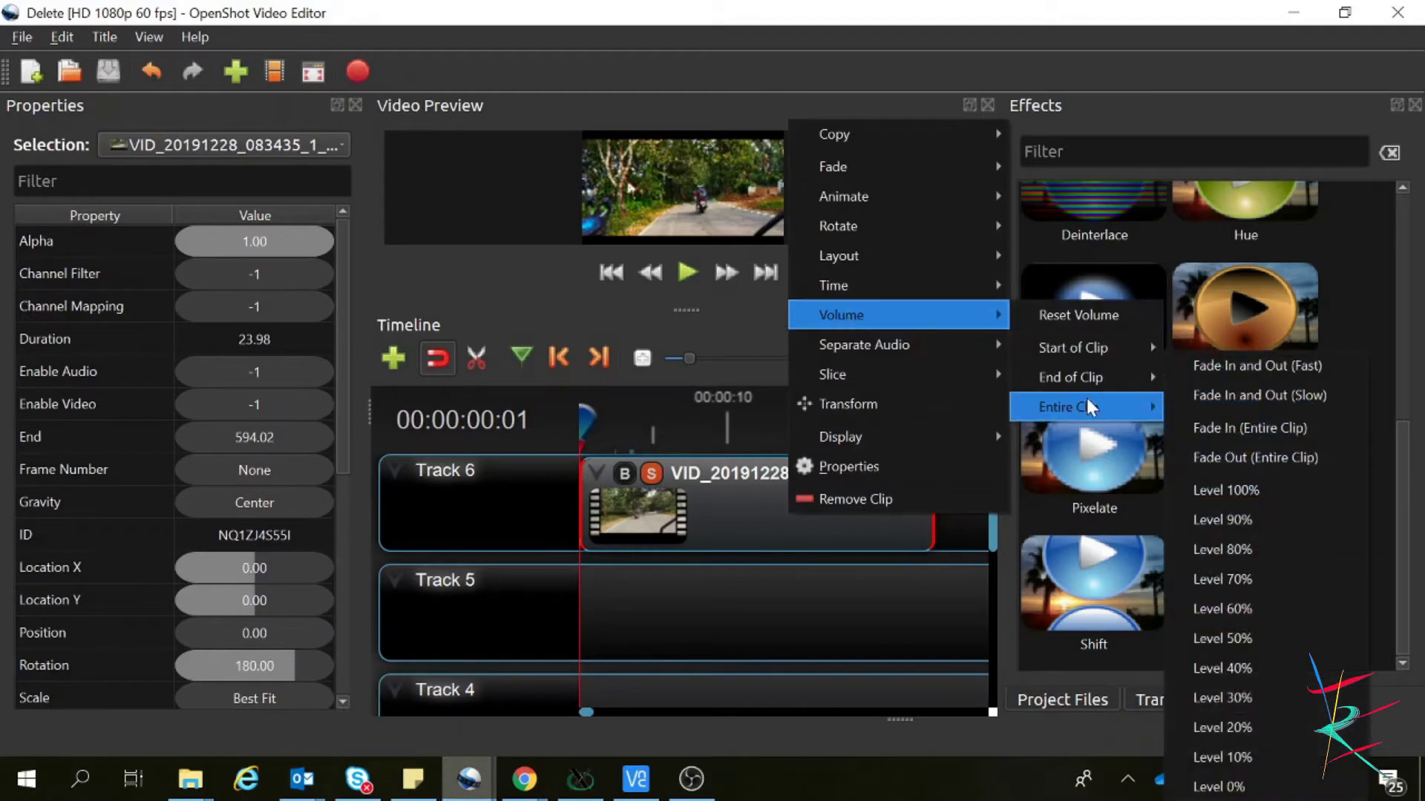
left_click(1236, 788)
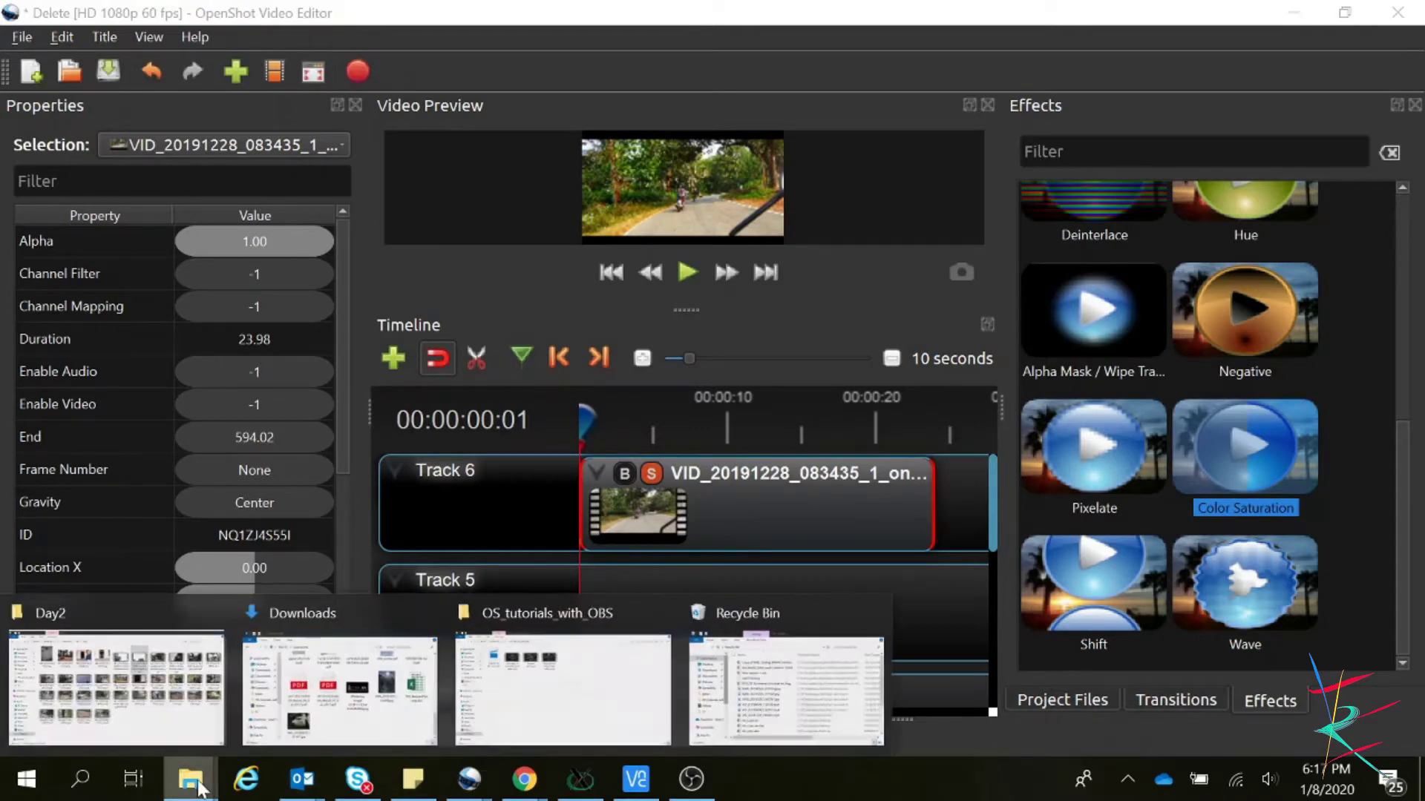
mouse_move(190, 780)
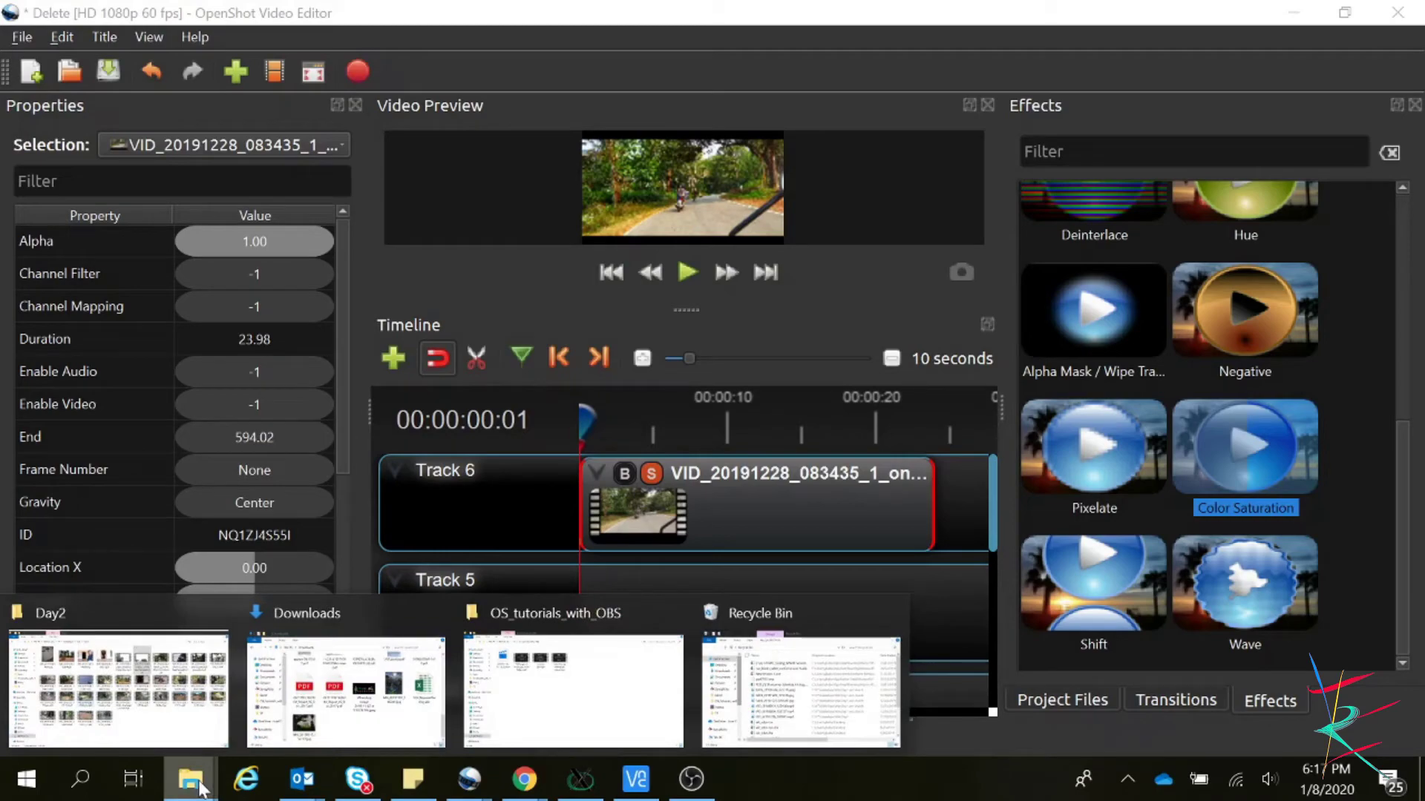
Select Her_Owl_Ring.mp3 in the Downloads folder and drag it into OpenShot.
left_click(340, 690)
scroll(1033, 442, "up", 3)
scroll(913, 412, "up", 3)
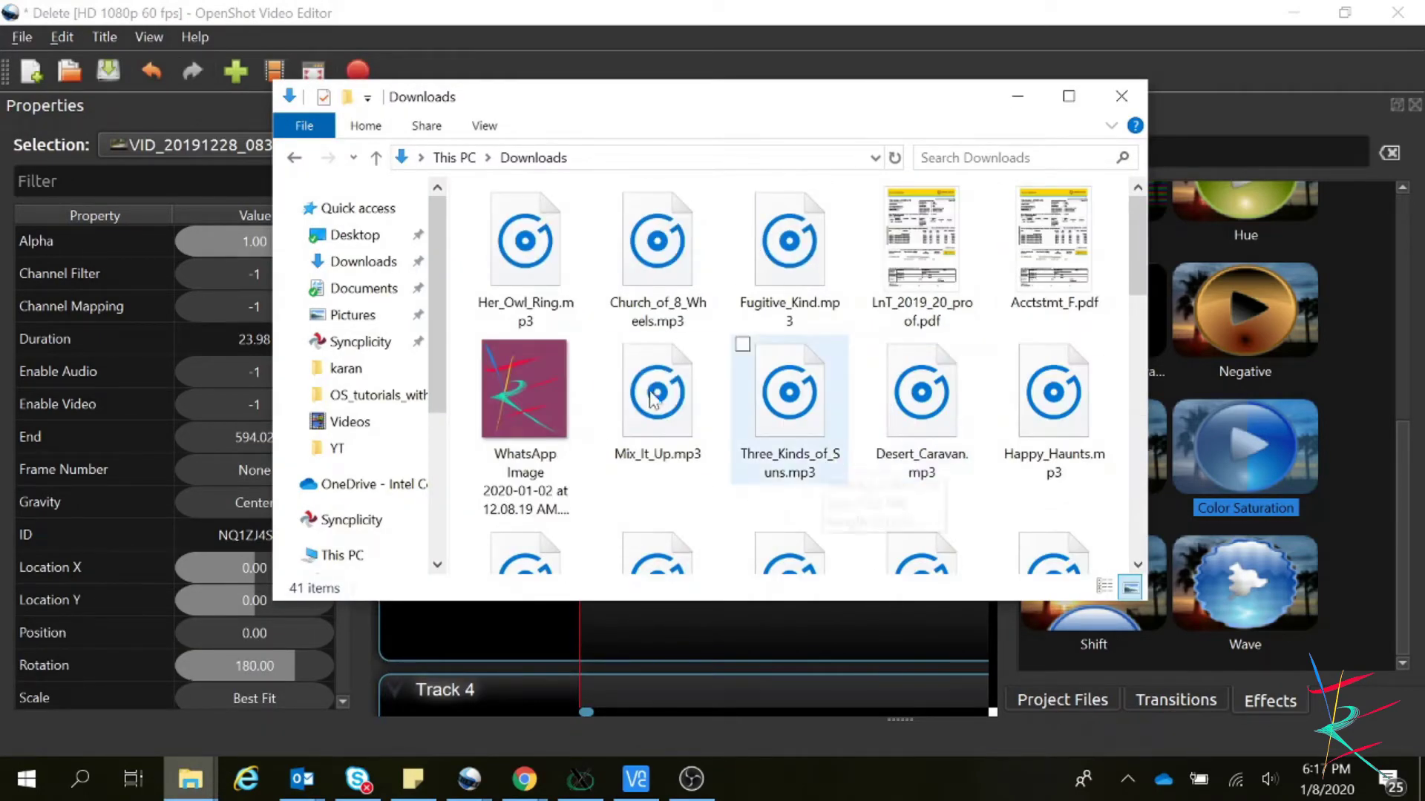
left_click(546, 287)
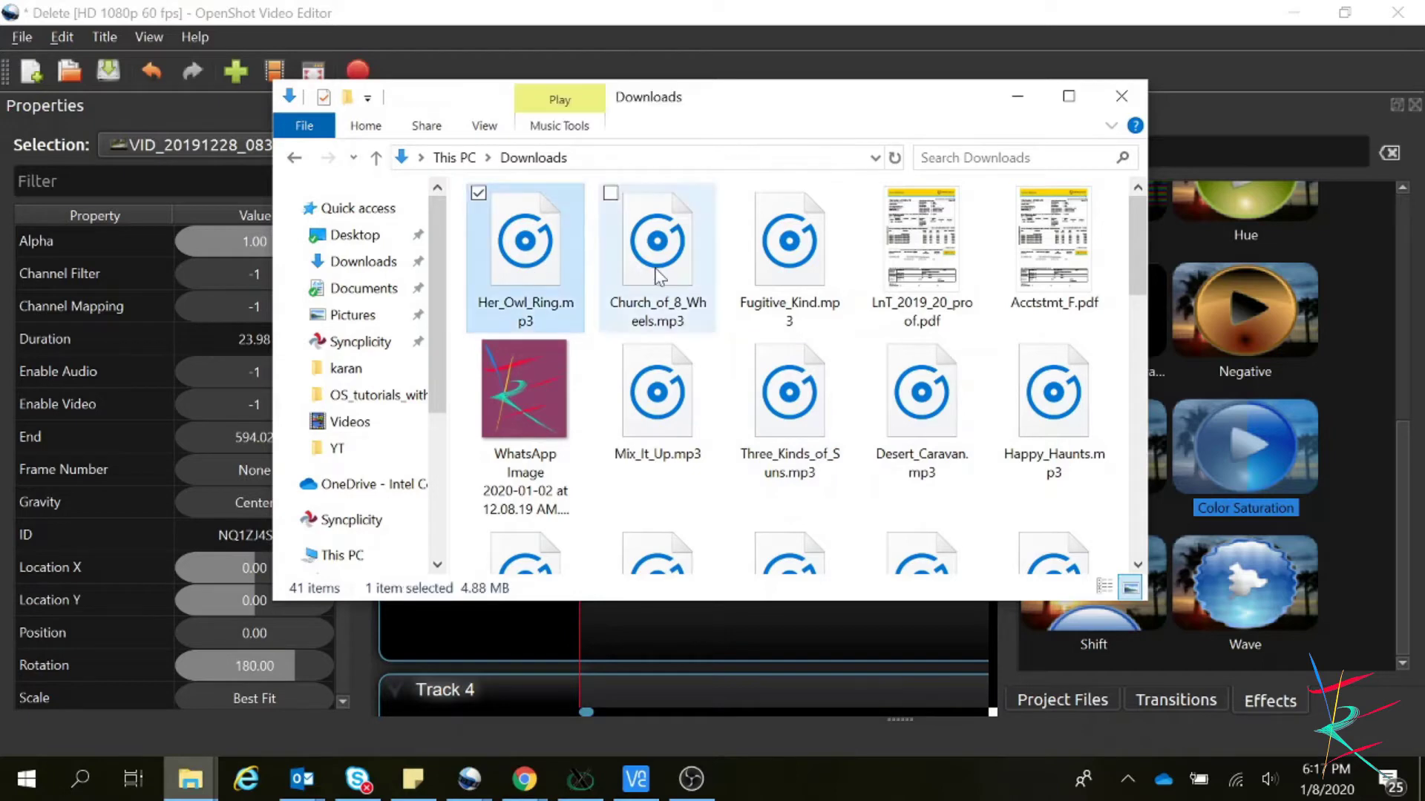
left_click(656, 275)
left_click(545, 267)
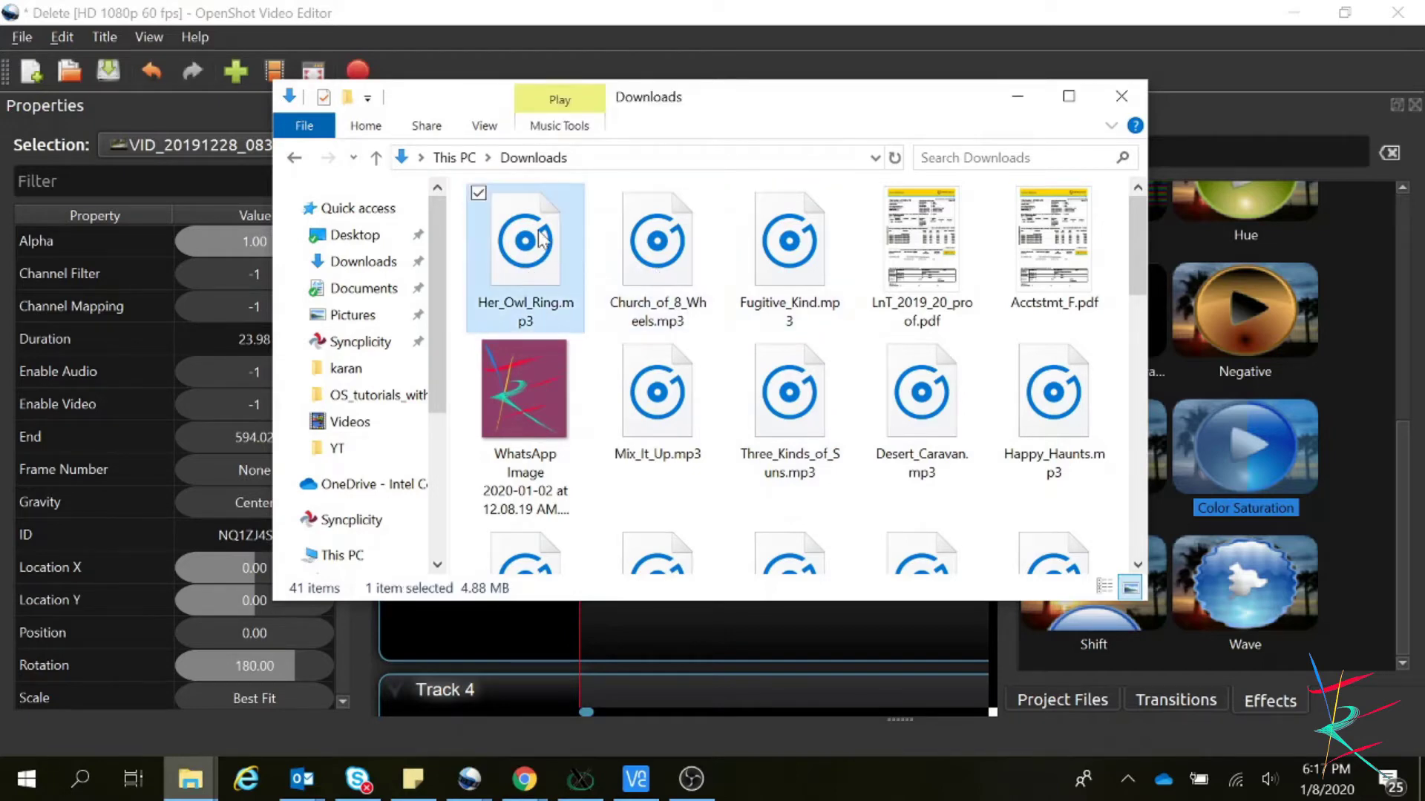
mouse_move(538, 237)
left_mouse_down()
mouse_move(473, 787)
mouse_move(611, 682)
left_mouse_up()
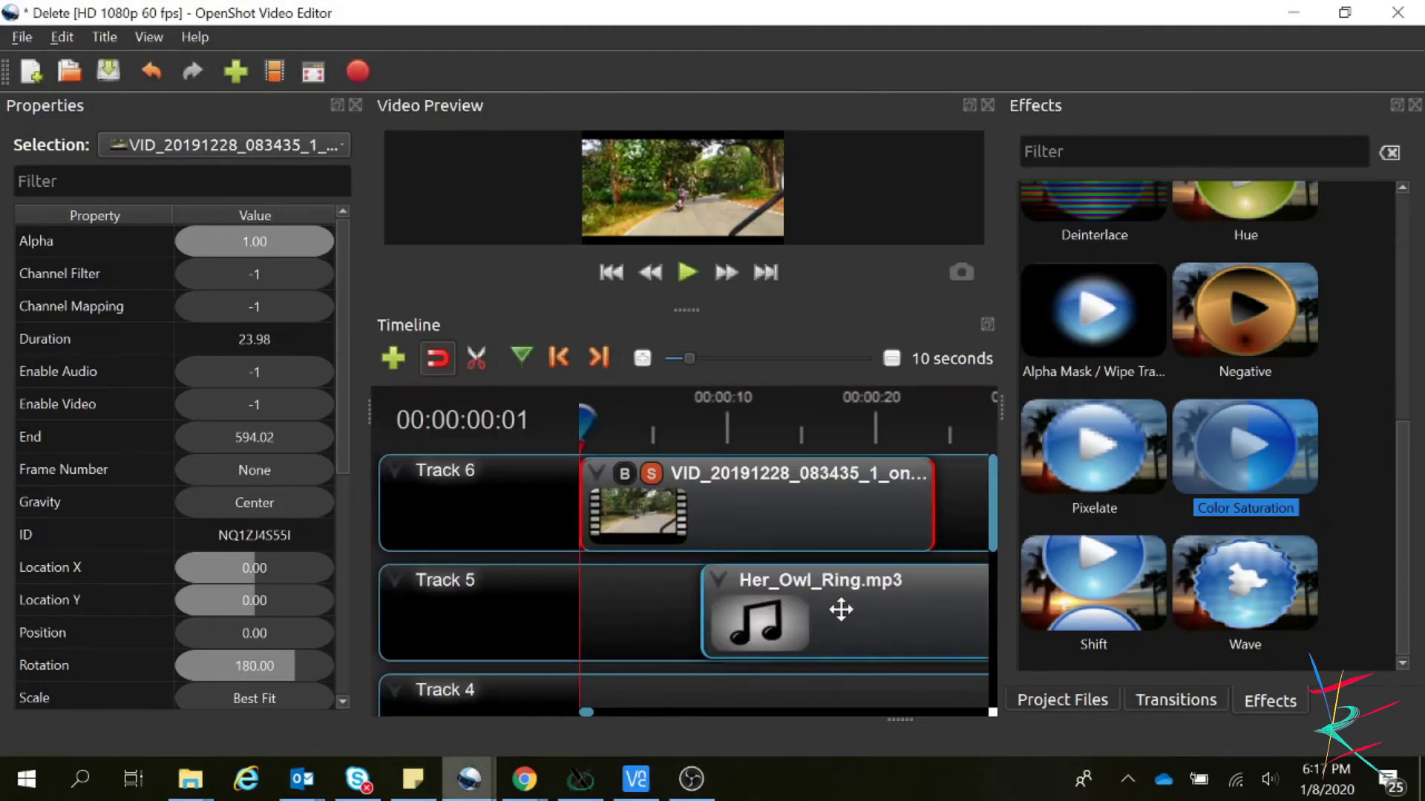
Place Her_Owl_Ring.mp3 at Track 5's start, cut it at the video's end, and delete the tail.
left_click_drag(611, 683, 738, 593)
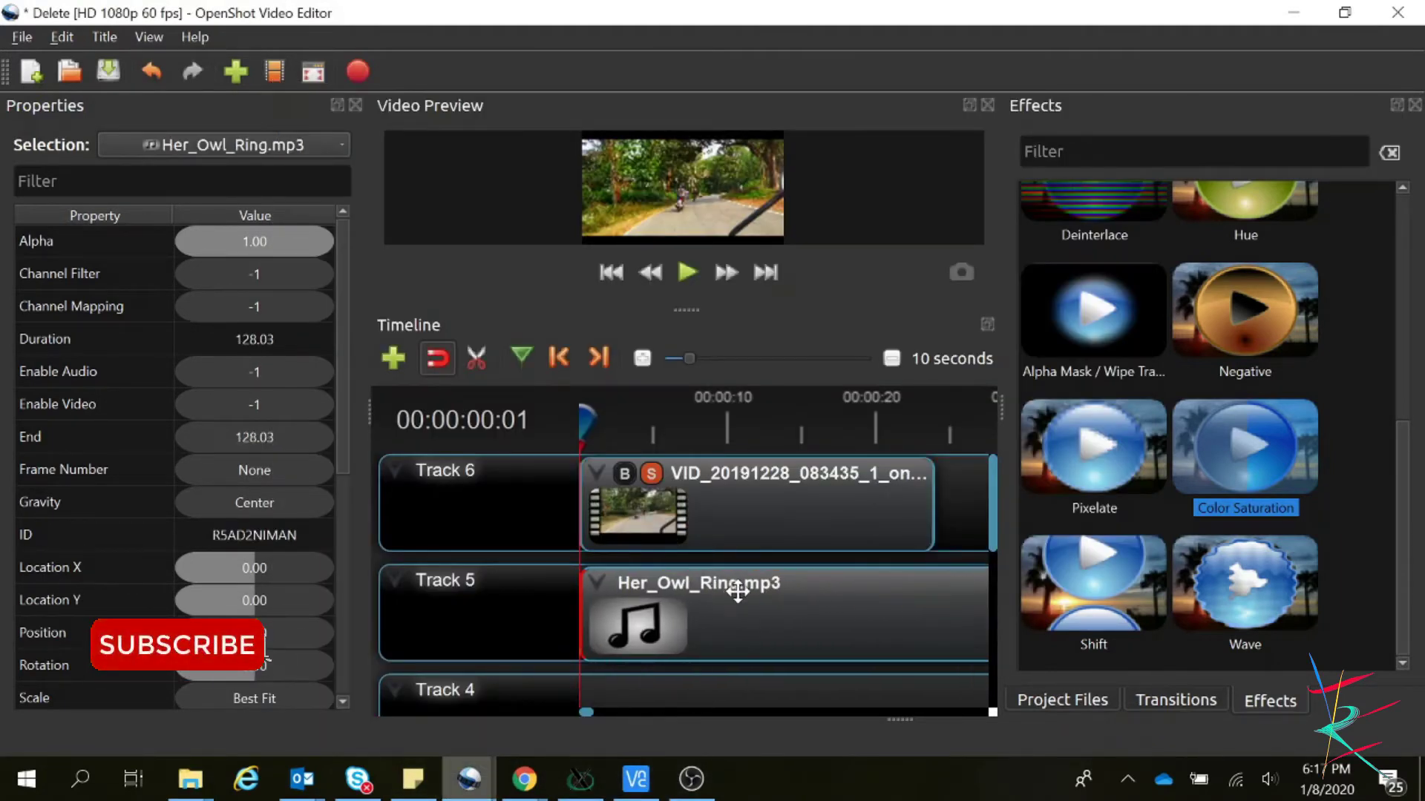
left_click(934, 574)
left_click(479, 352)
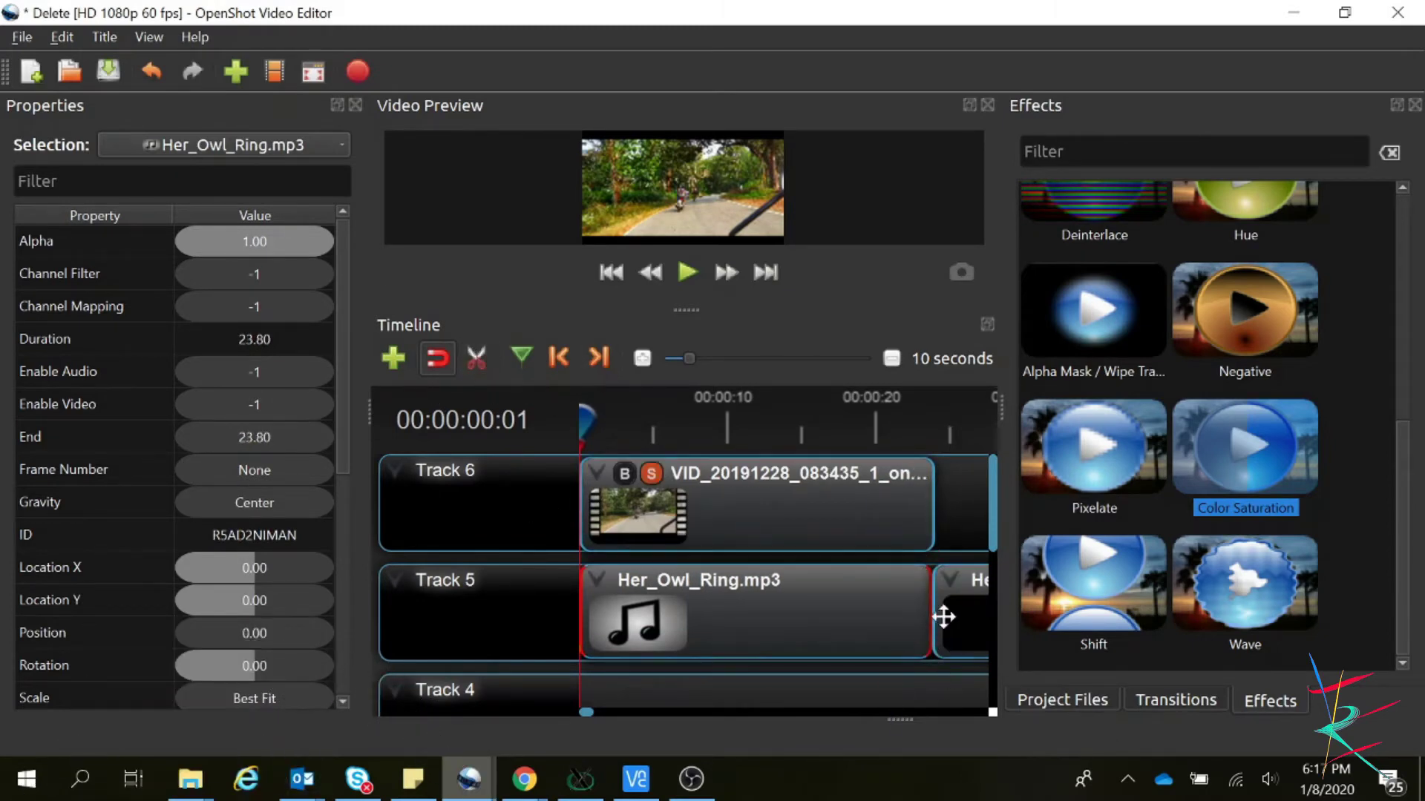
key("Delete")
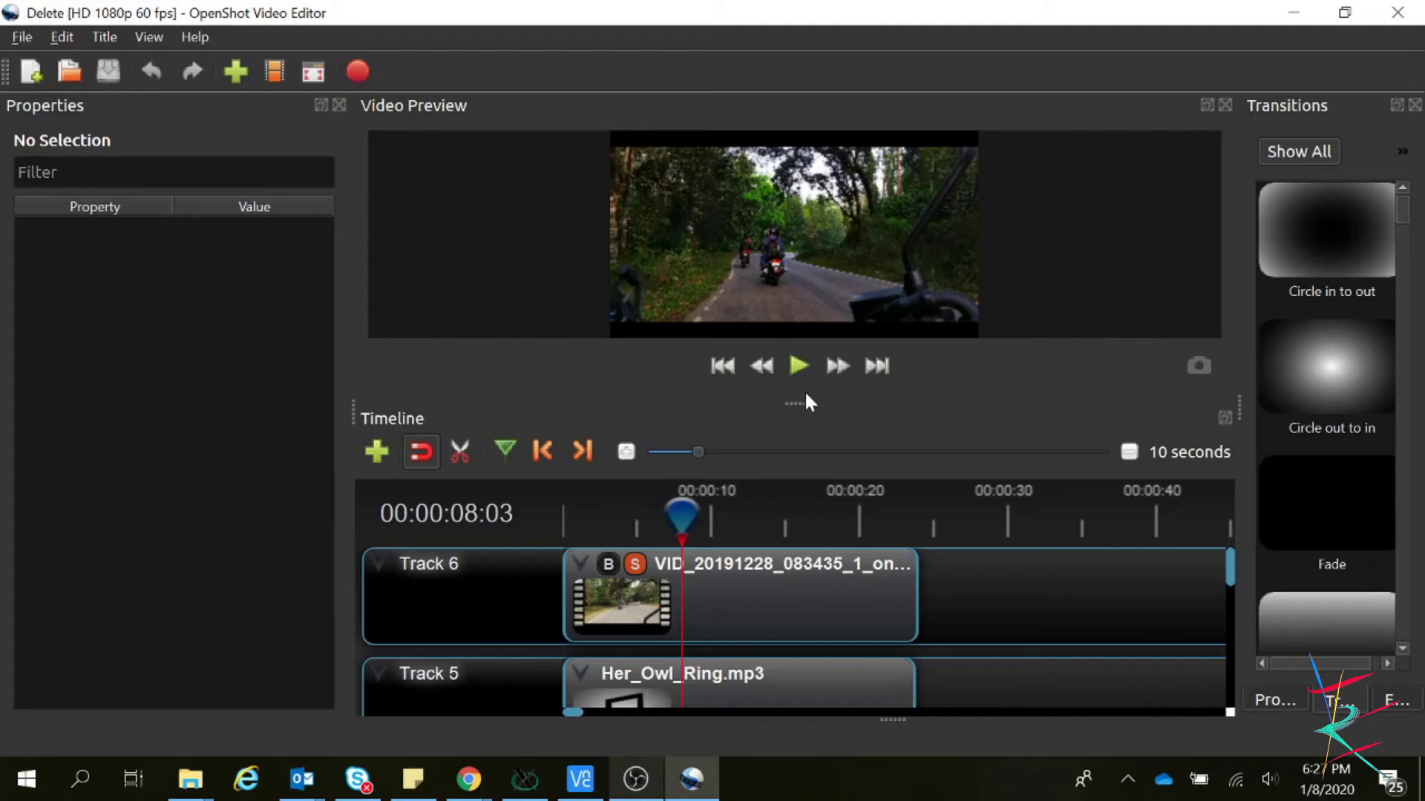
Enlarge the preview by narrowing the side panels, then play the edited clip from the start.
left_click_drag(805, 401, 807, 490)
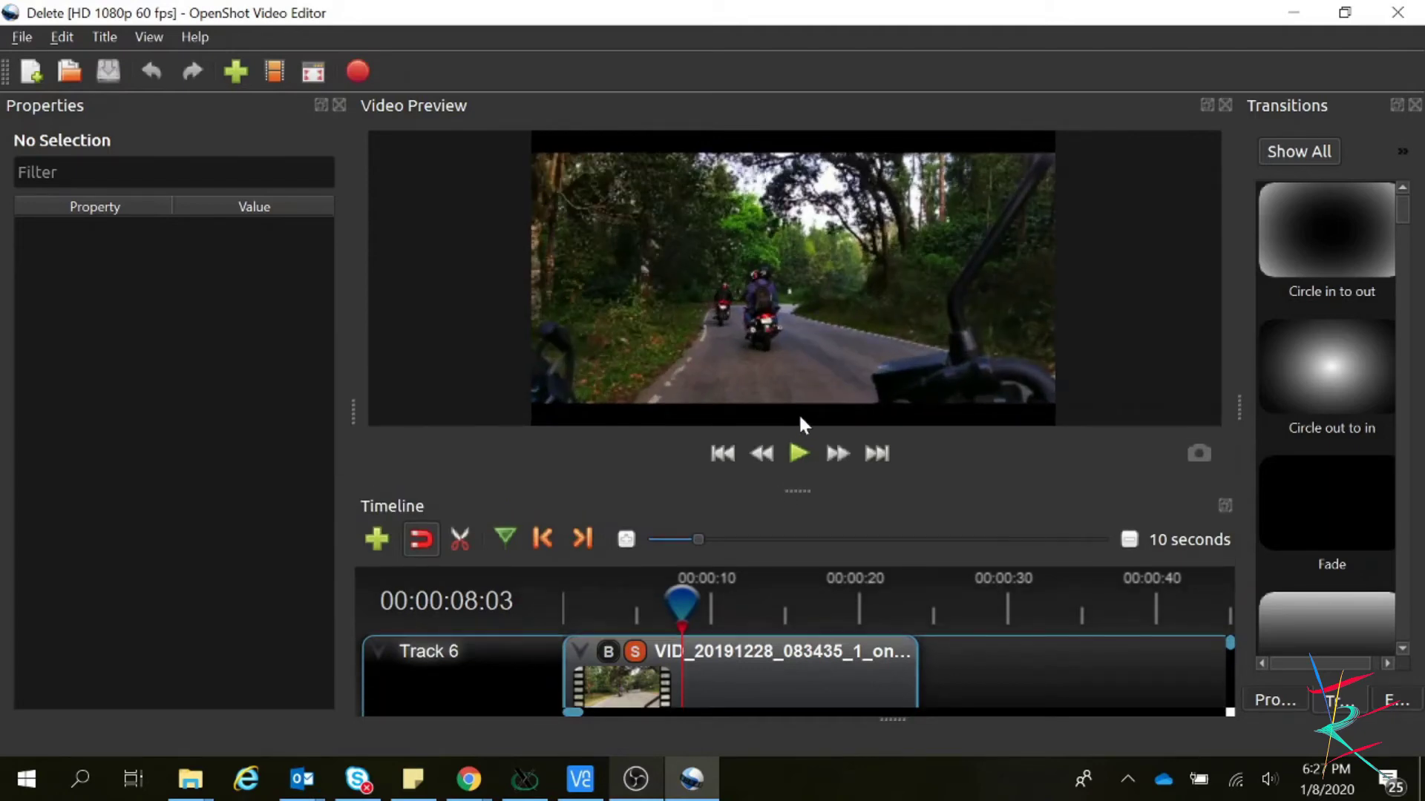
left_click_drag(801, 490, 817, 416)
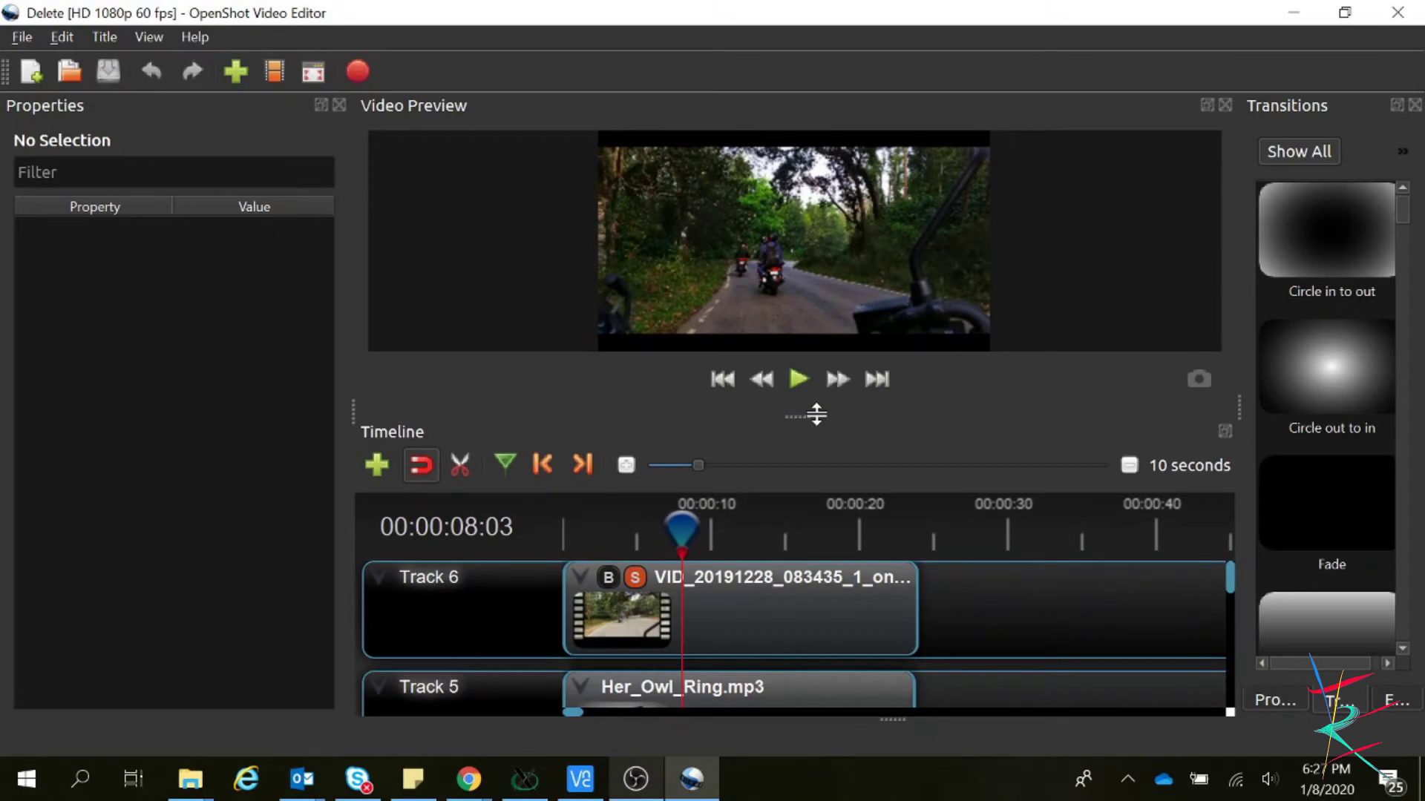
left_click(720, 381)
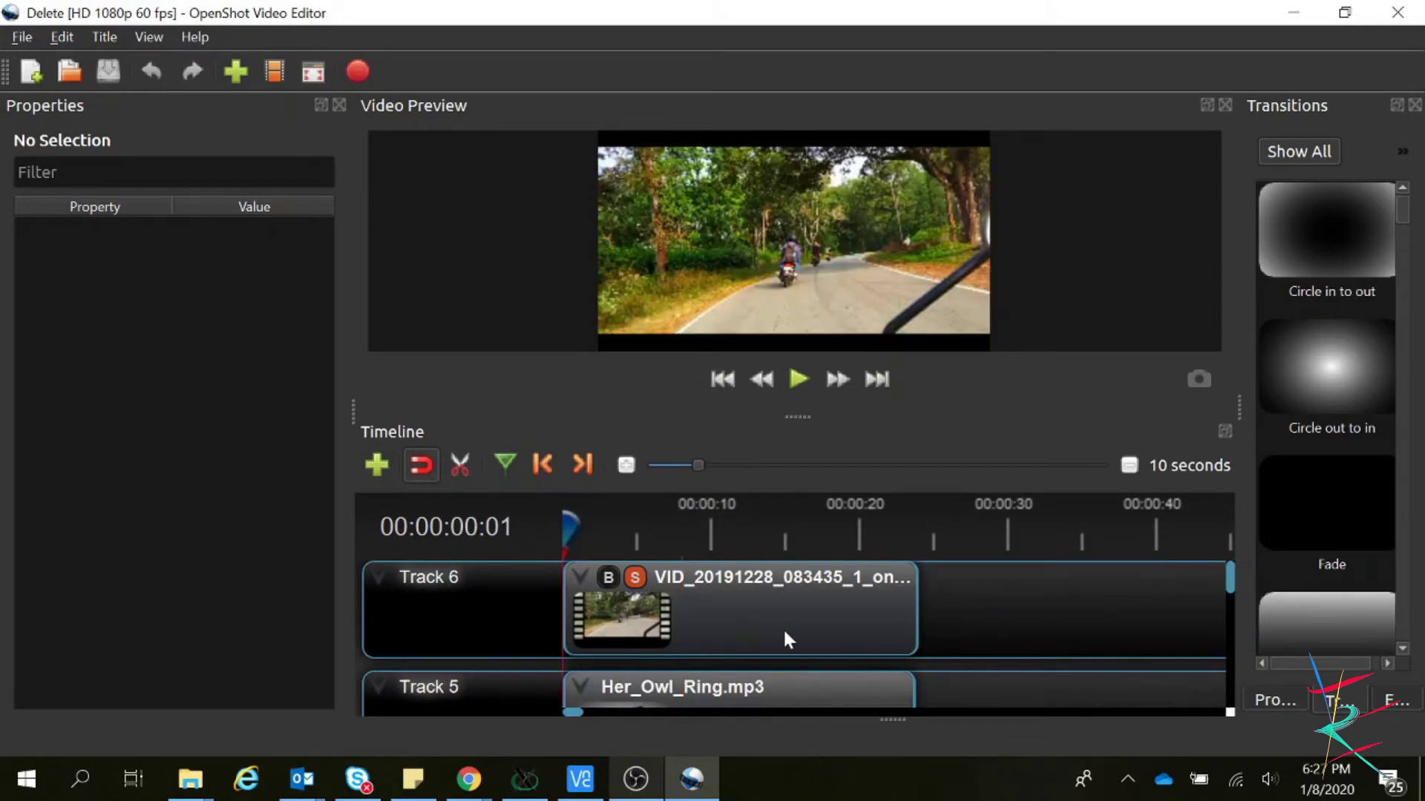
left_click_drag(800, 417, 746, 598)
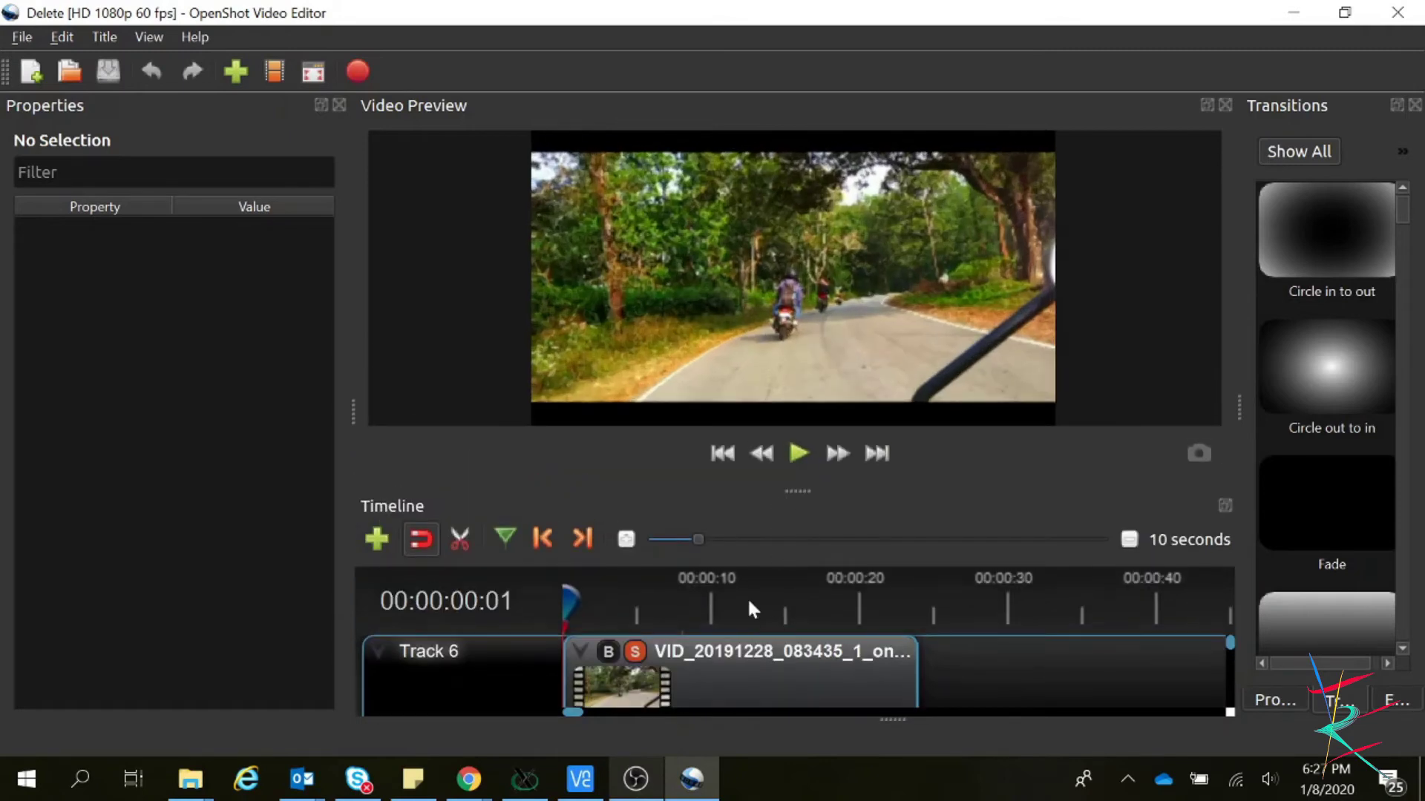
left_click_drag(351, 414, 146, 415)
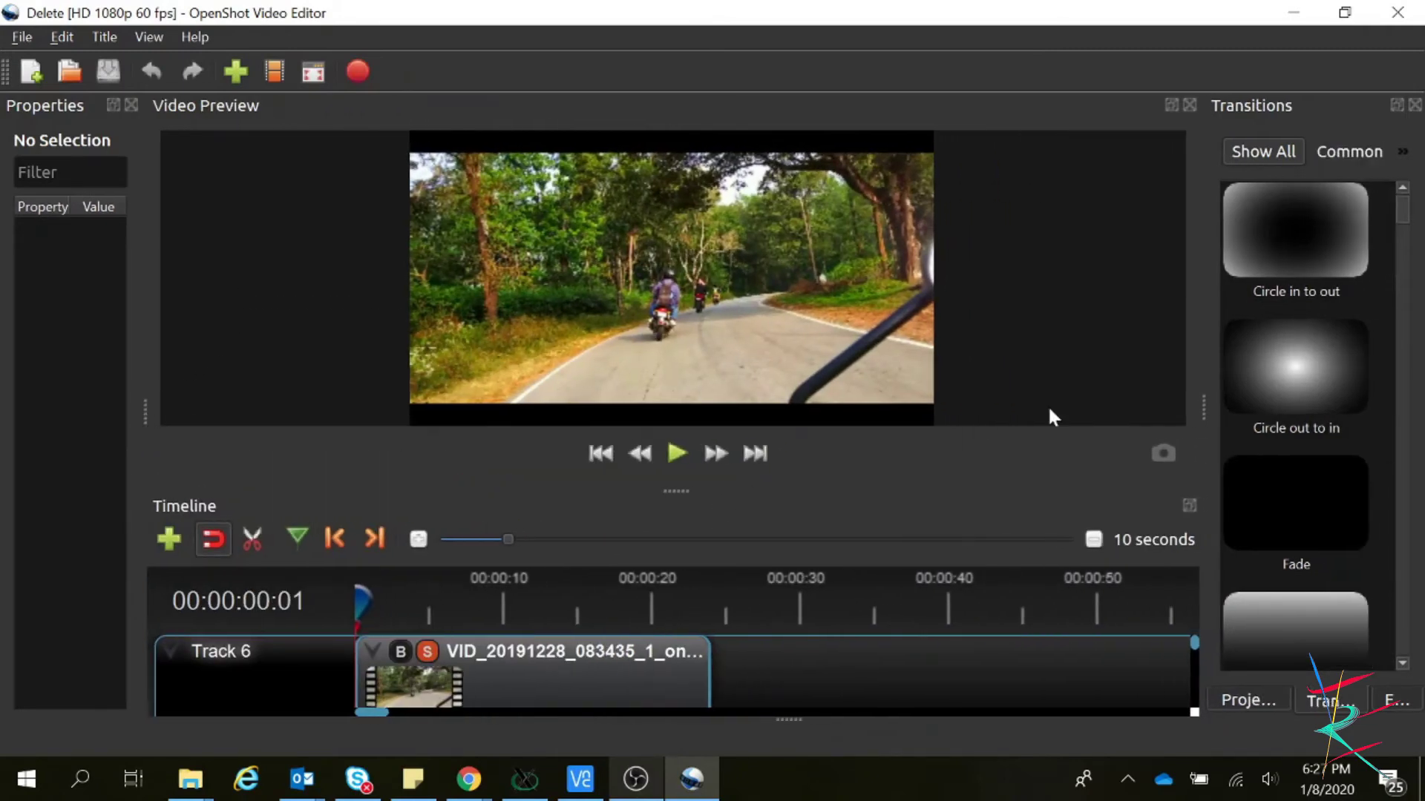
left_click_drag(1202, 404, 1251, 404)
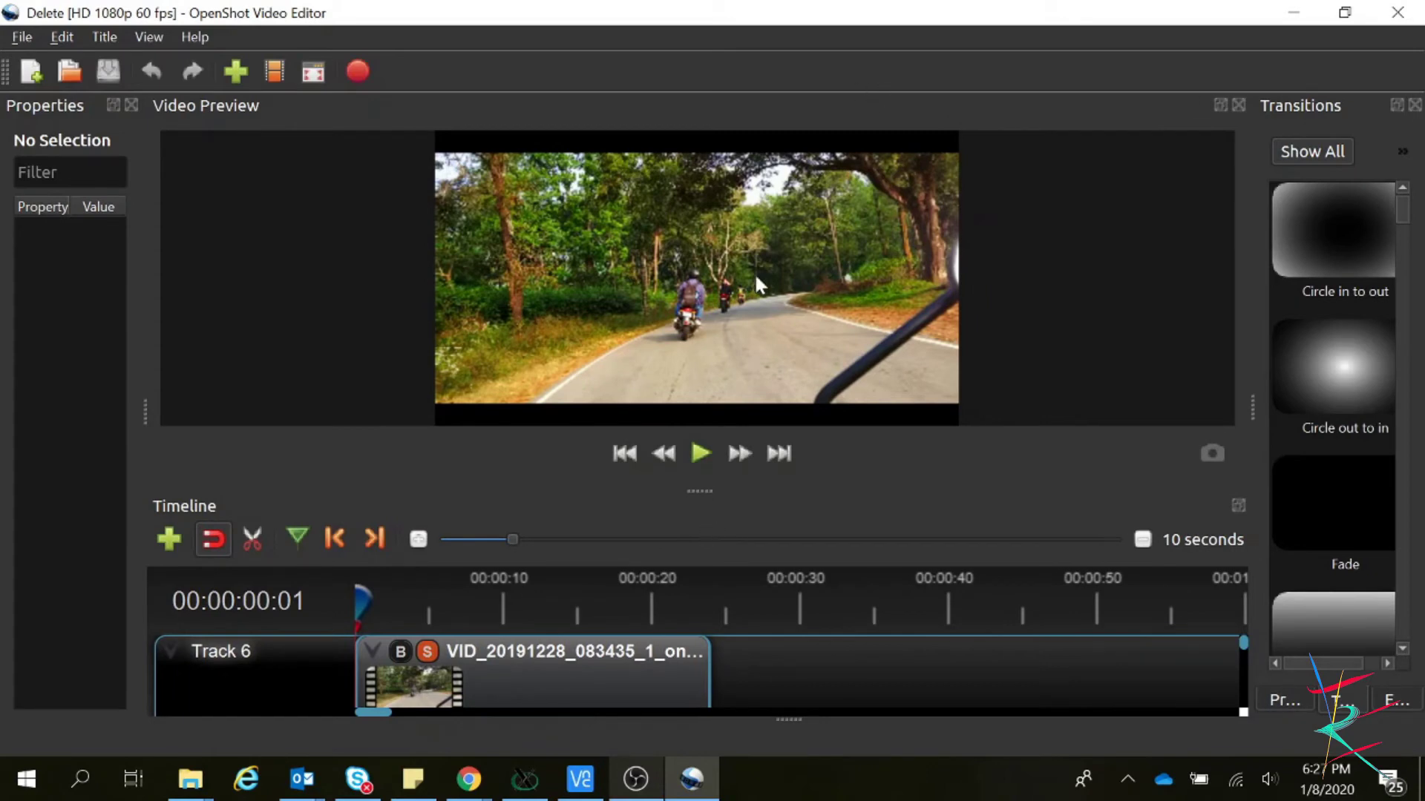
left_click(699, 455)
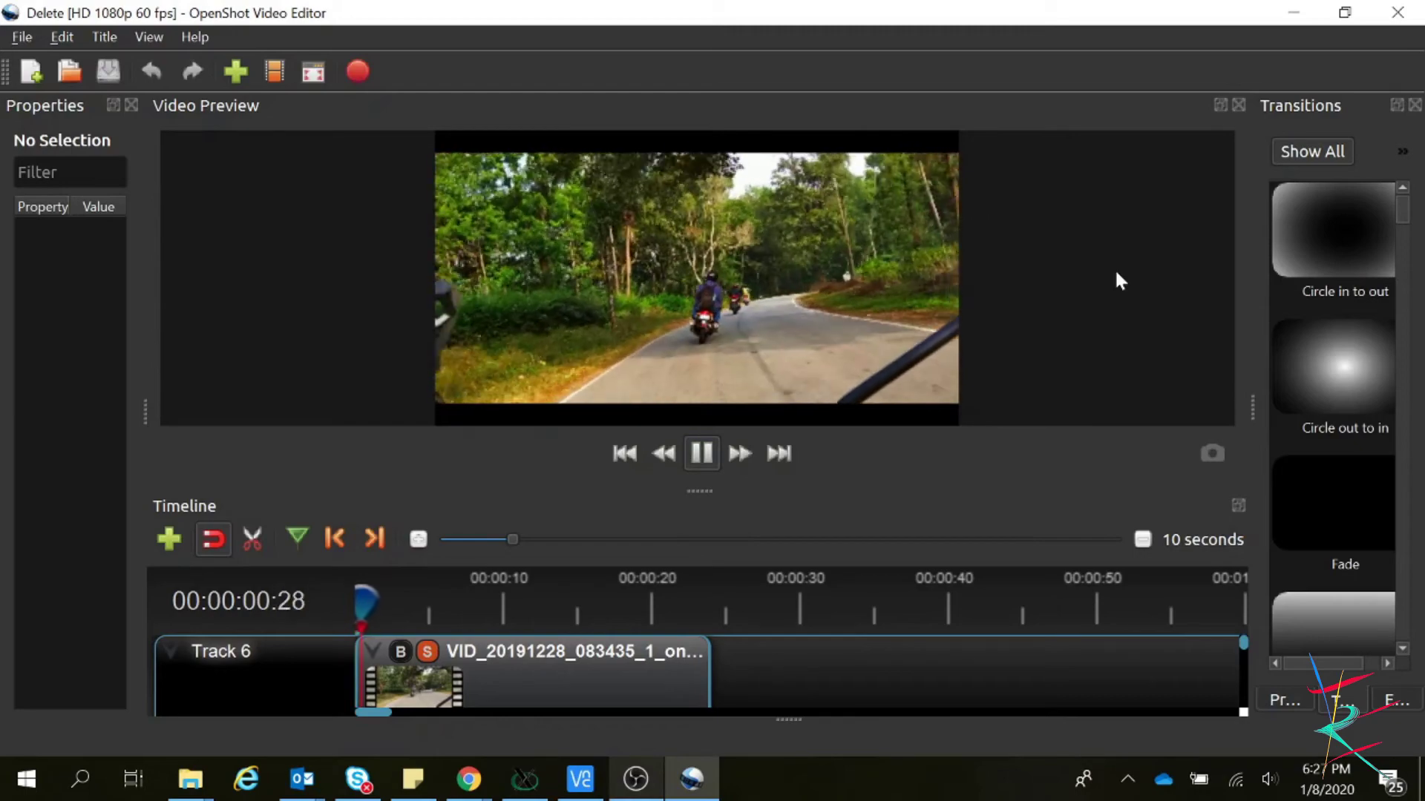